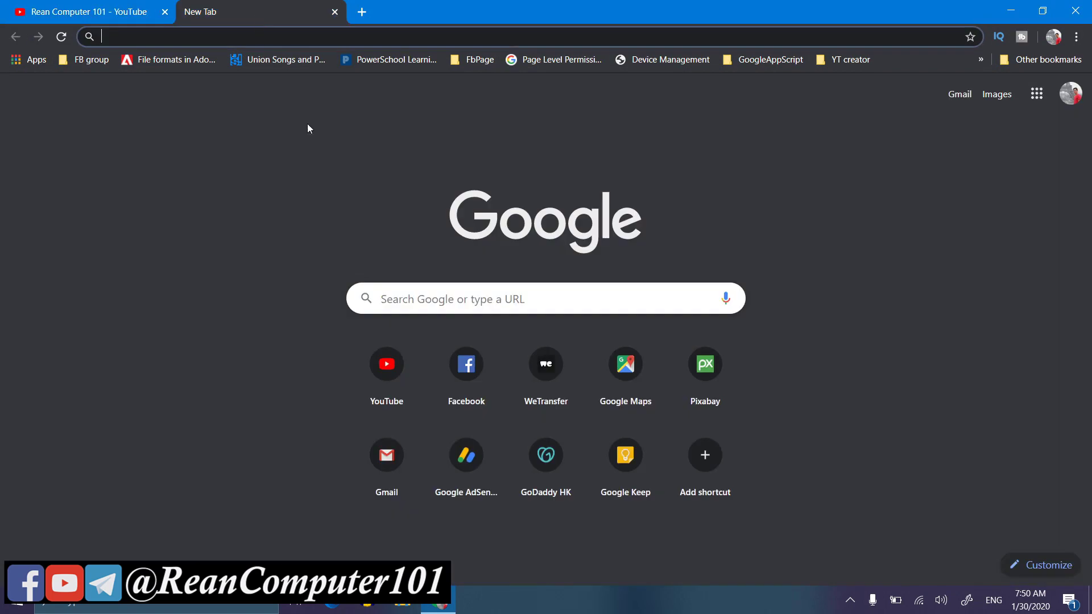
Search Google for "canon lbp 3300 driver" and look over the top results.
left_click(512, 303)
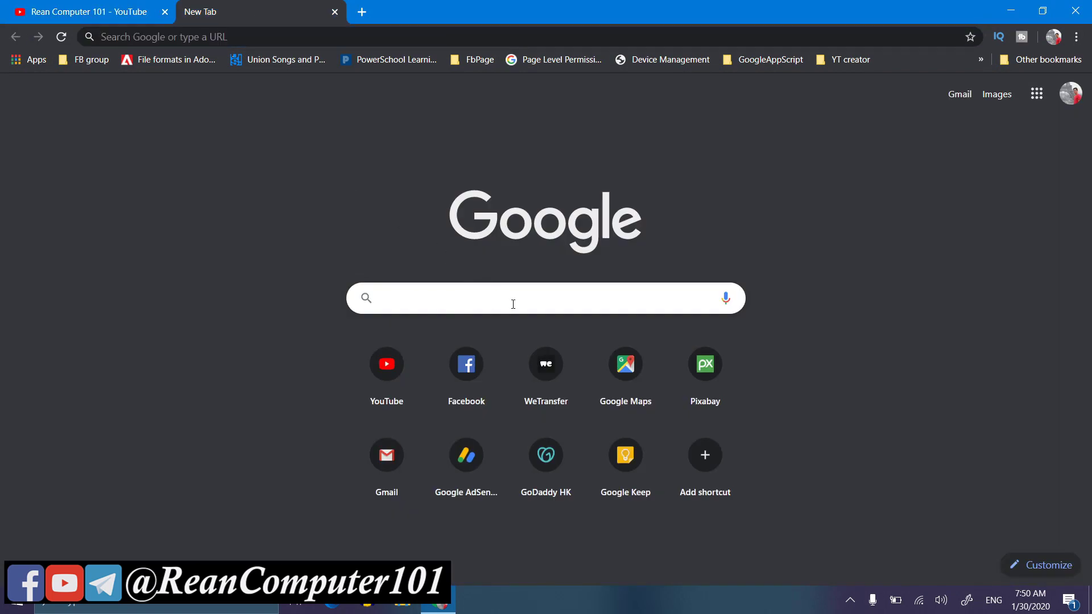
type("cann")
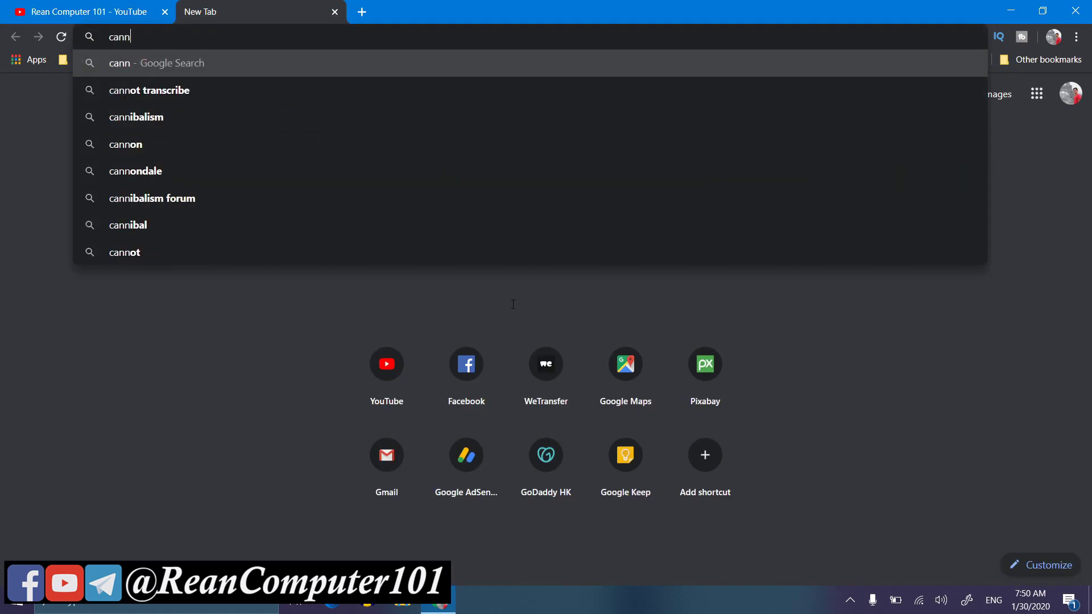
type("on ")
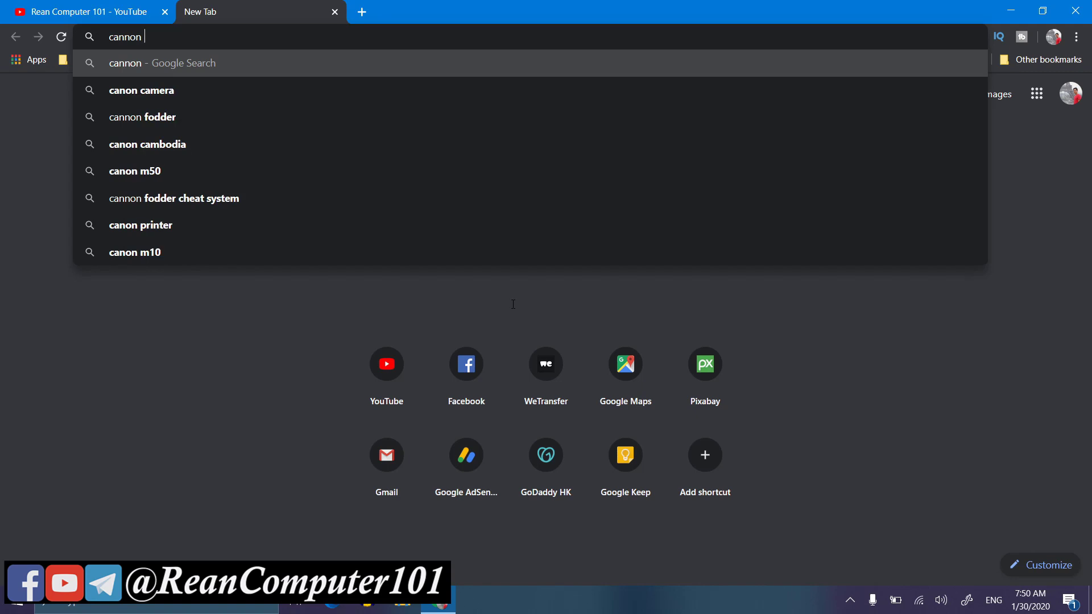
type("lbp")
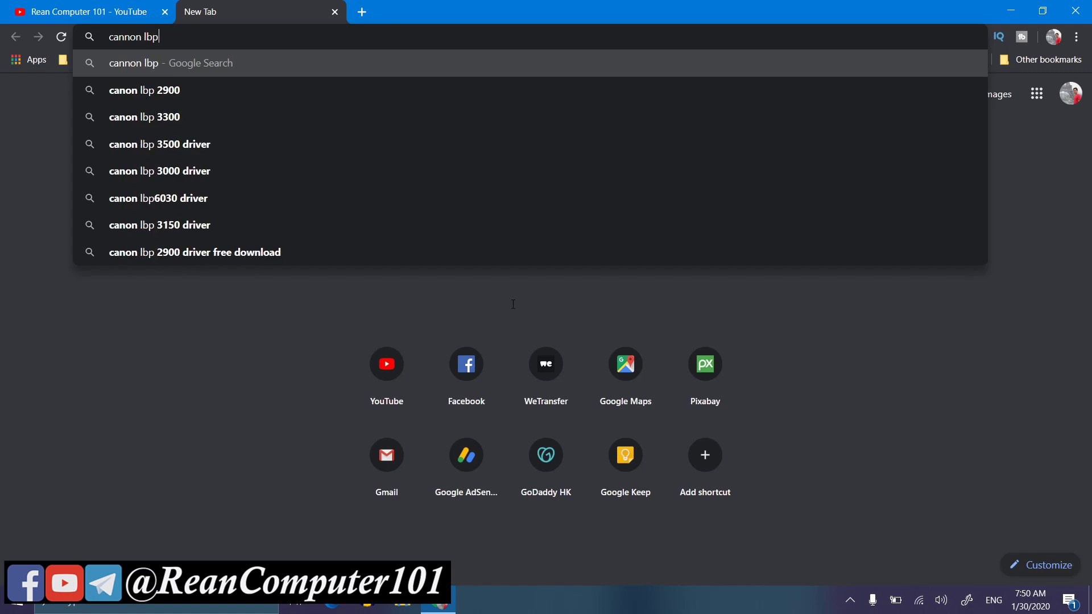
type("3")
key("BackSpace")
type("33")
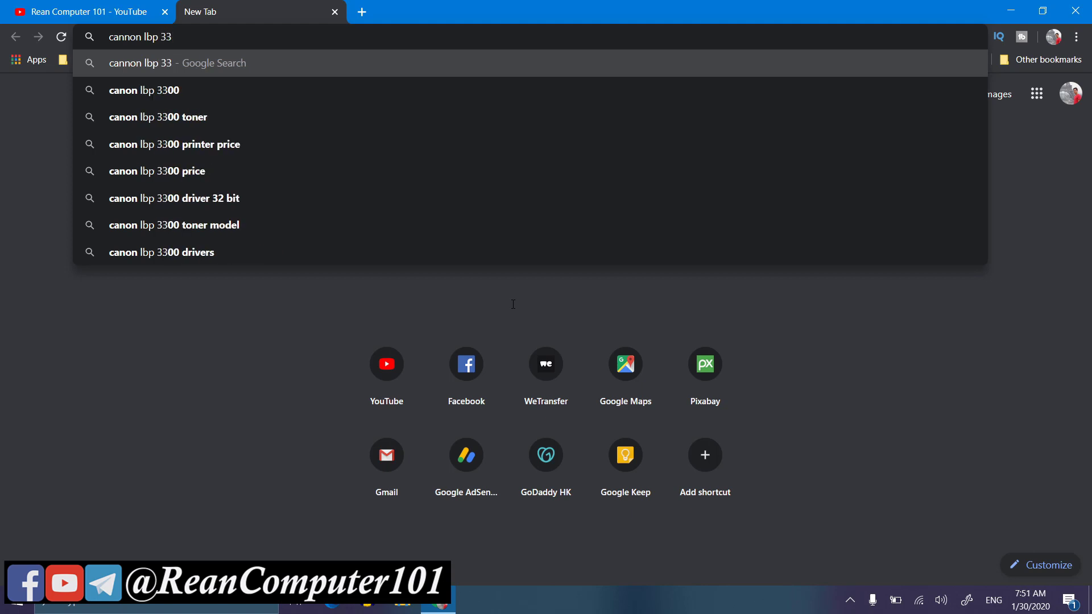
type("00 dr")
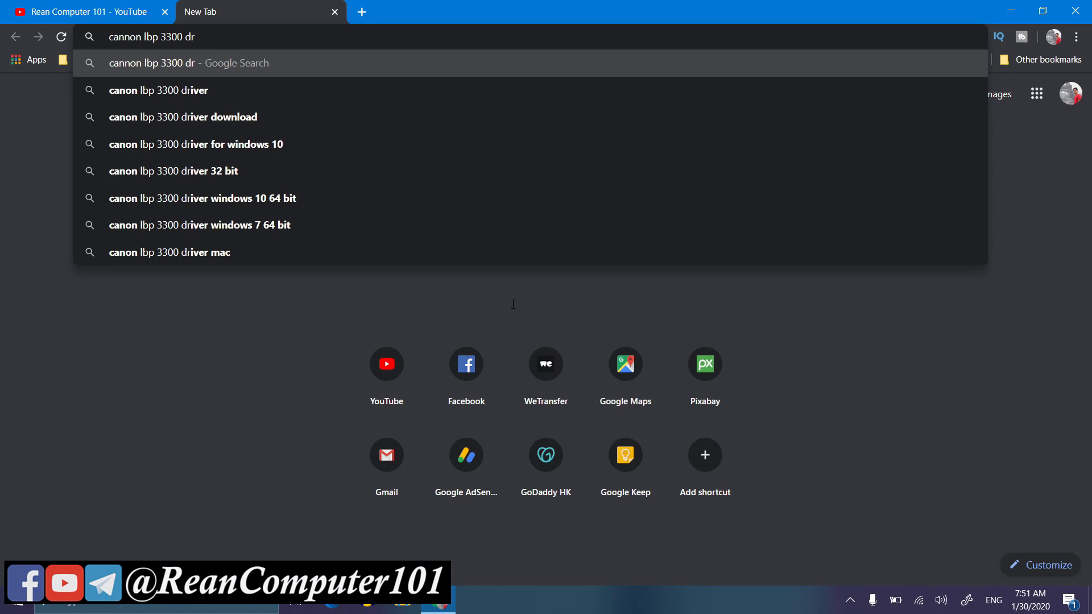
key("Down")
key("Return")
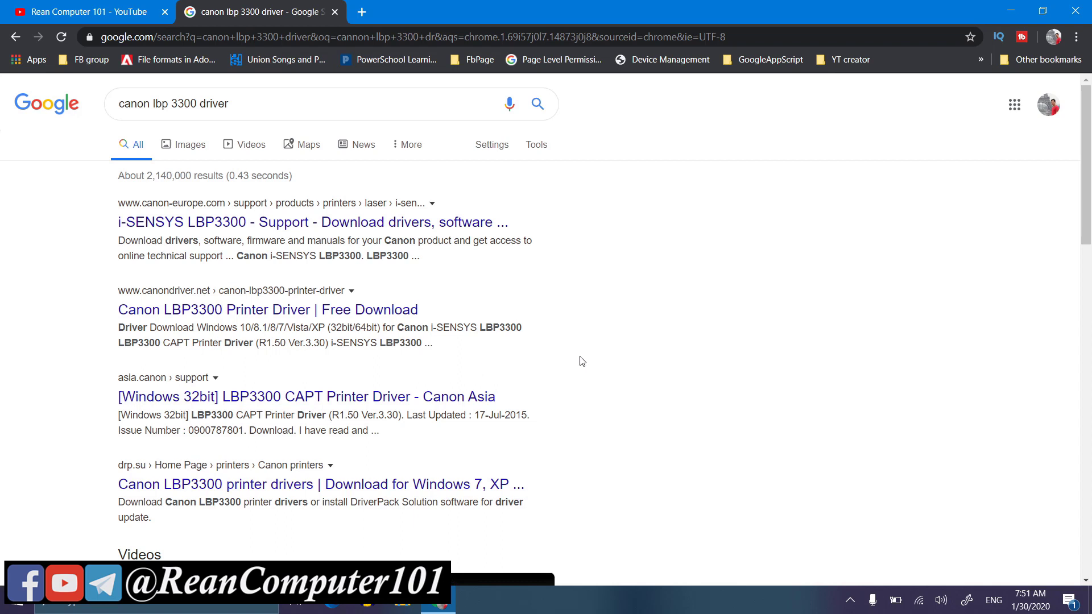
scroll(581, 361, "down", 1)
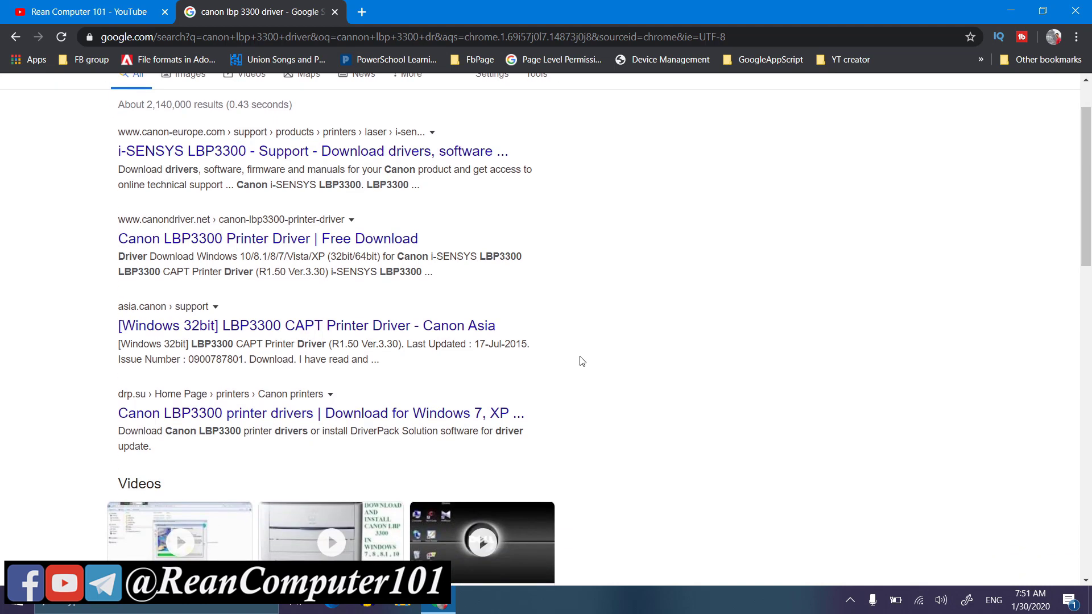
scroll(581, 361, "up", 1)
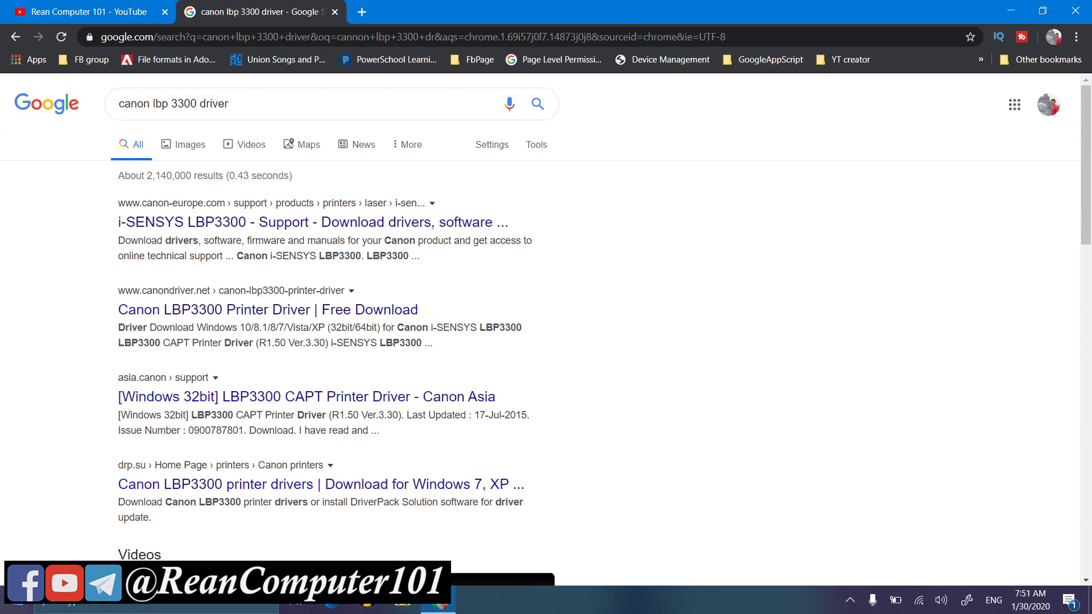
Check the system type and Windows edition on the Windows Settings About page, then close it.
left_click(4, 607)
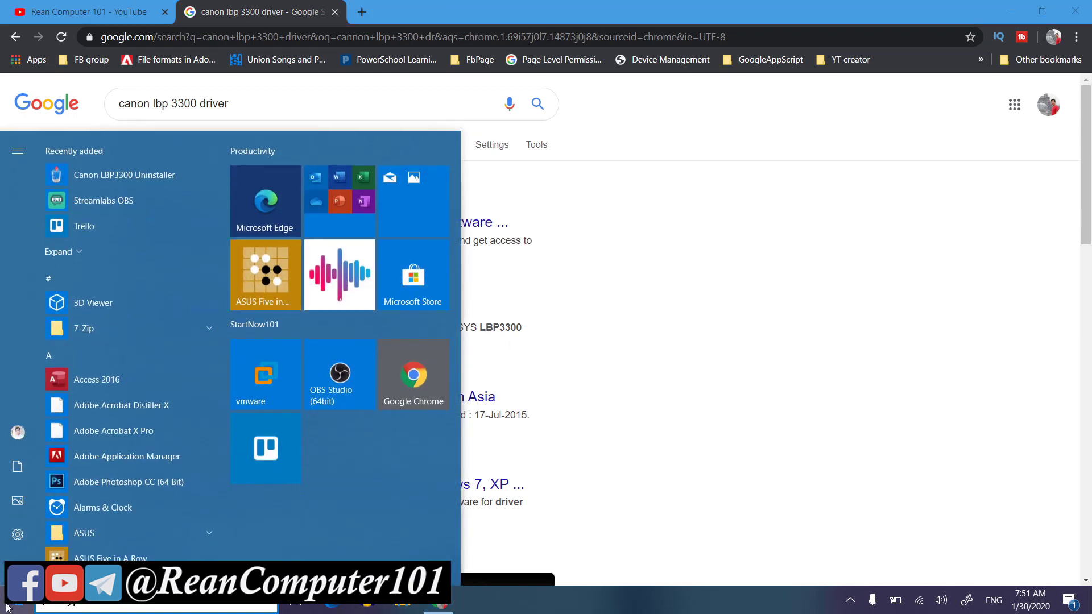
right_click(8, 607)
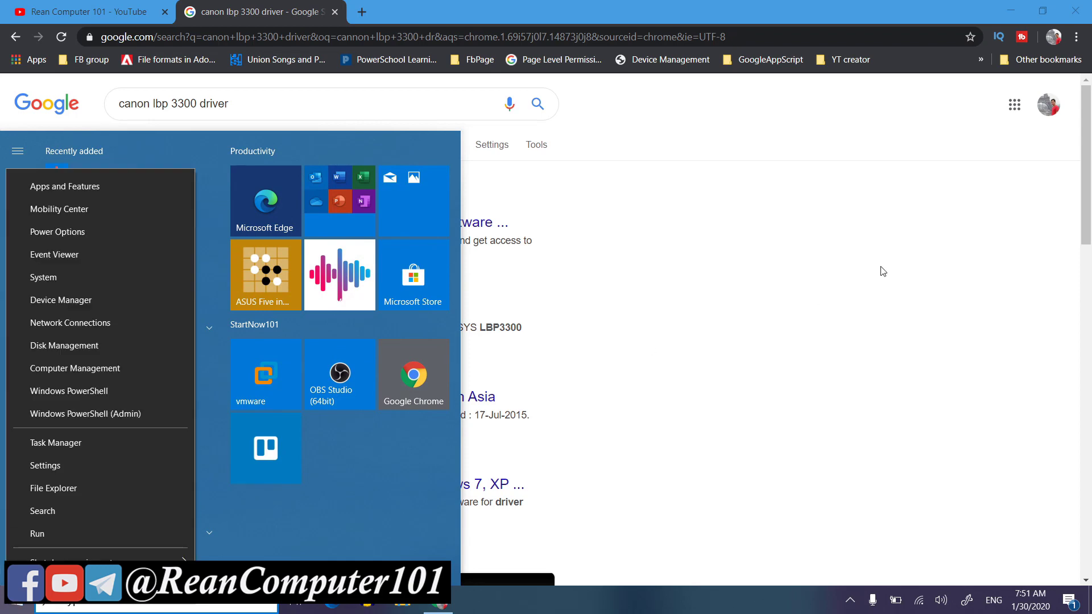
left_click(882, 268)
right_click(23, 604)
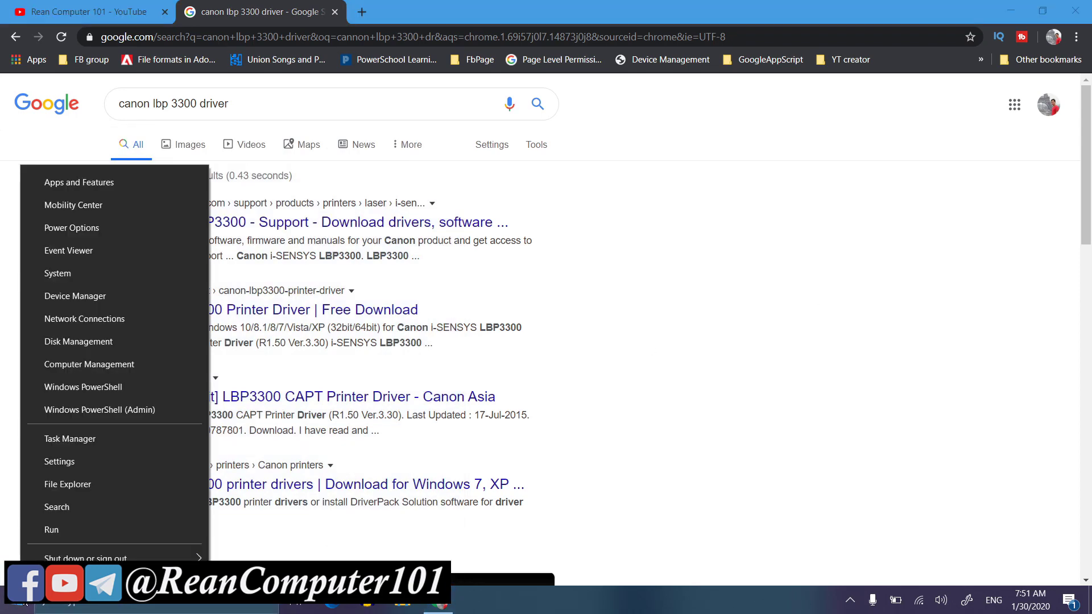
left_click(114, 274)
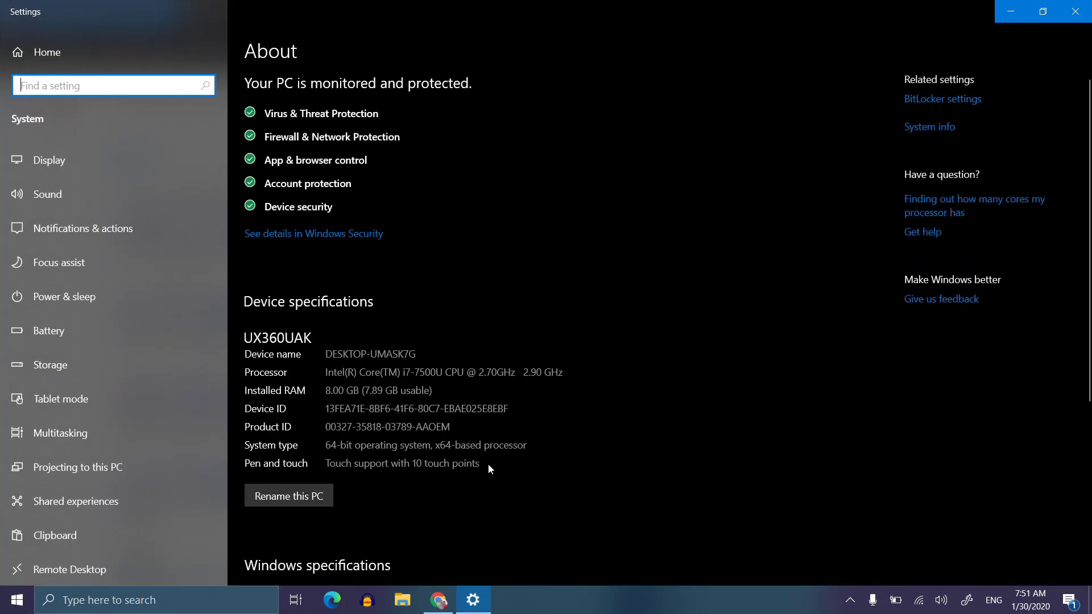
scroll(421, 448, "down", 5)
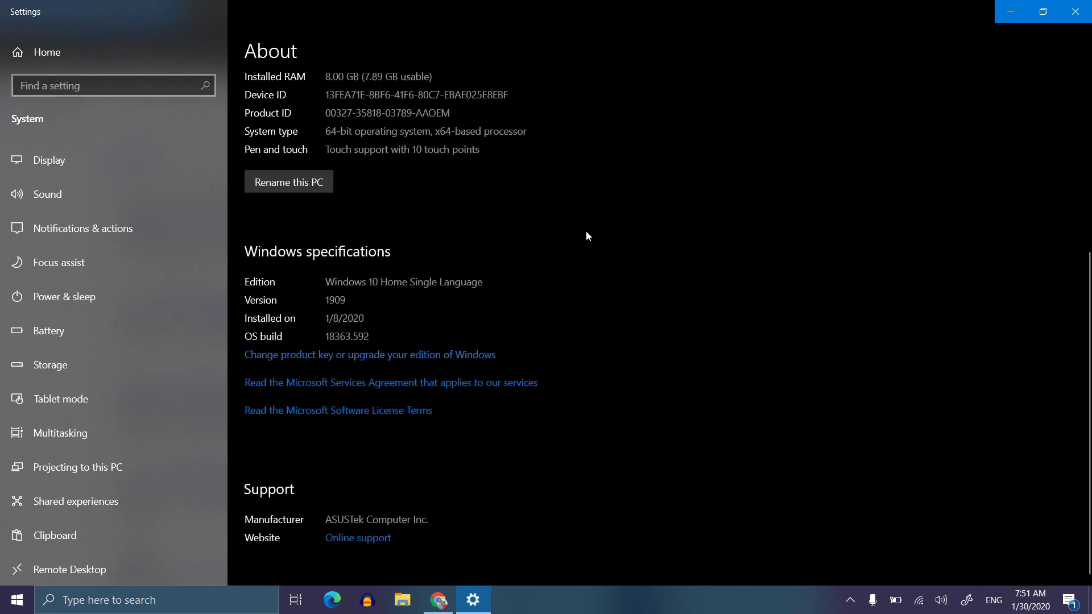
left_click(1075, 11)
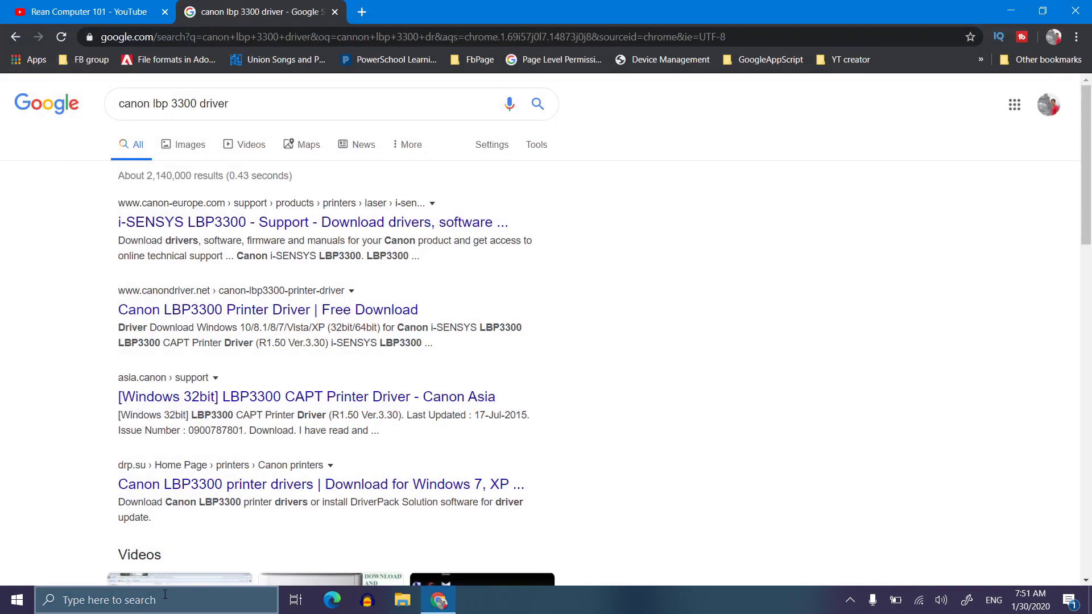
Check the system type in the properties of This PC from File Explorer, and close the windows.
left_click(402, 604)
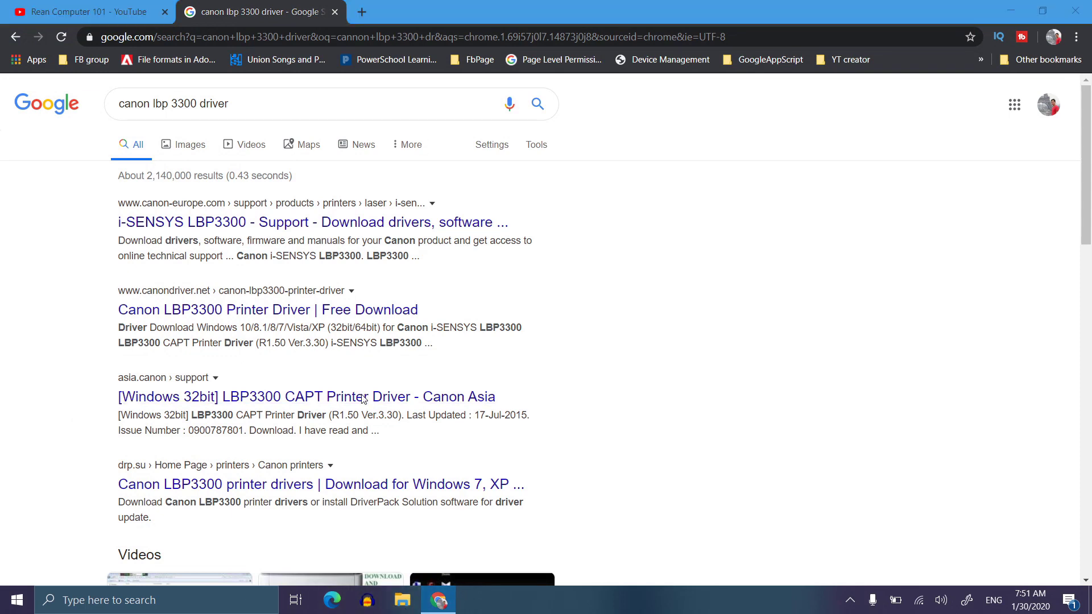
left_click(470, 113)
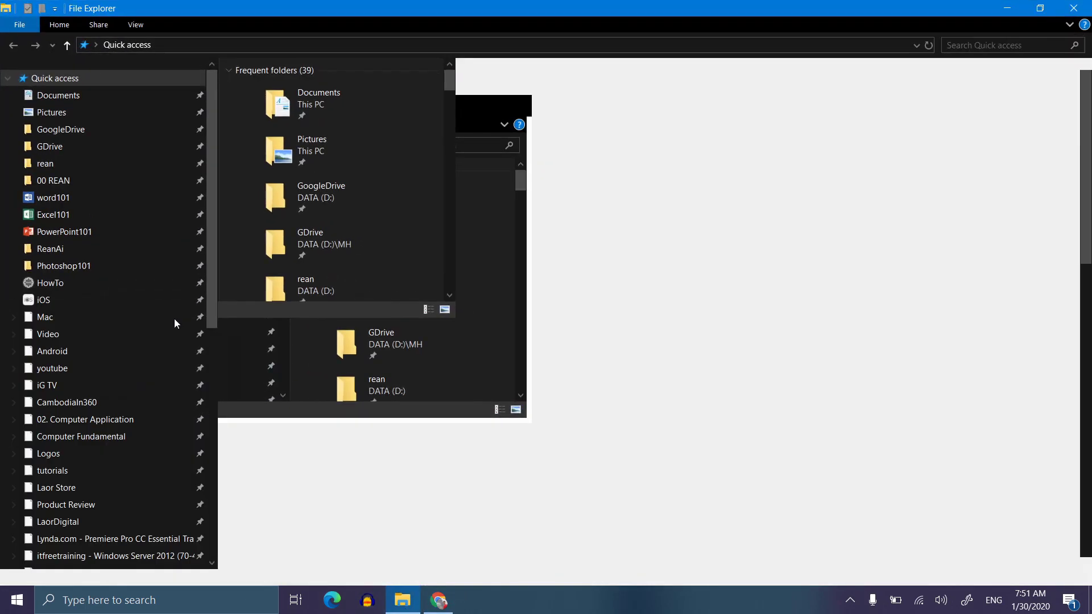
scroll(85, 342, "down", 6)
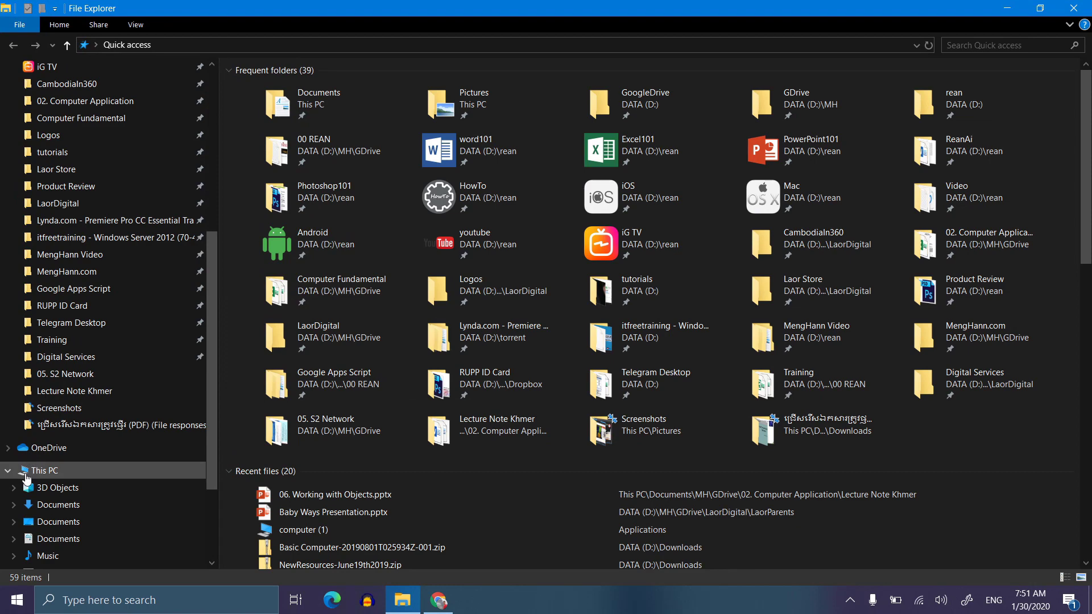
scroll(40, 444, "down", 2)
left_click(46, 386)
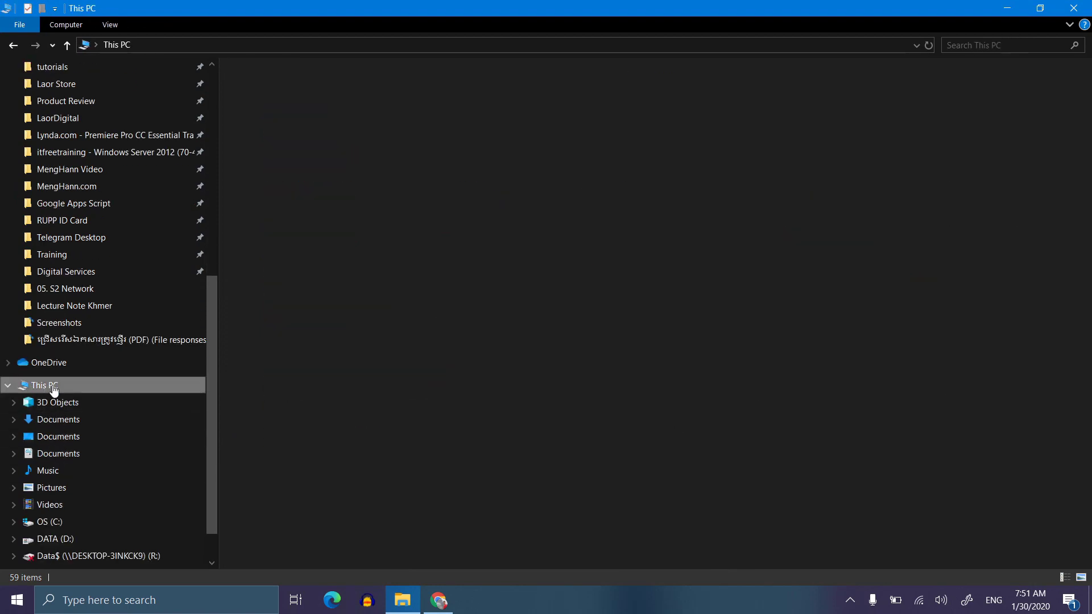
right_click(53, 386)
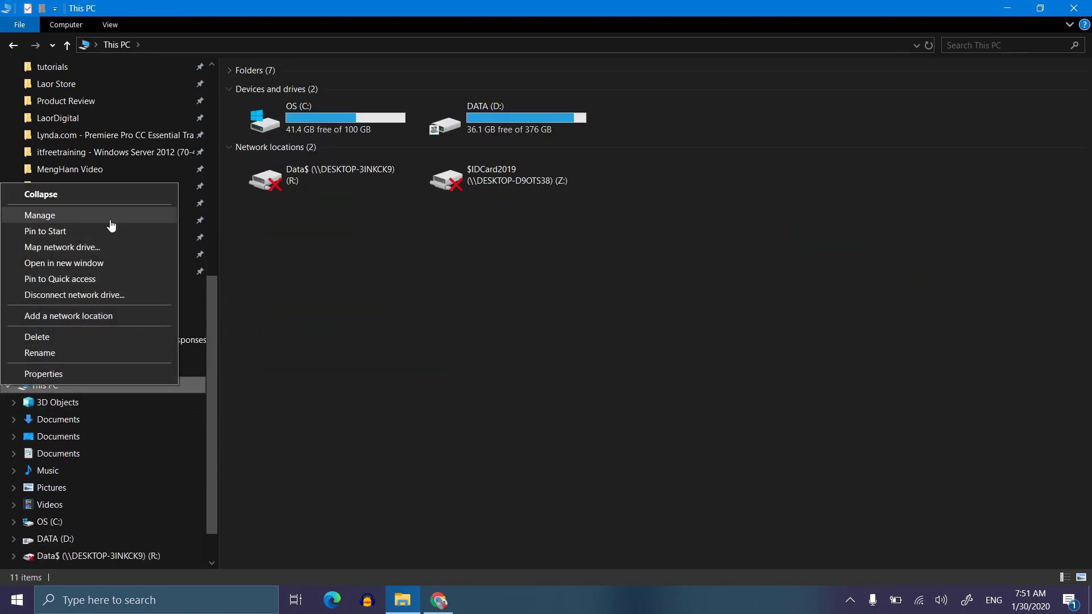
left_click(76, 374)
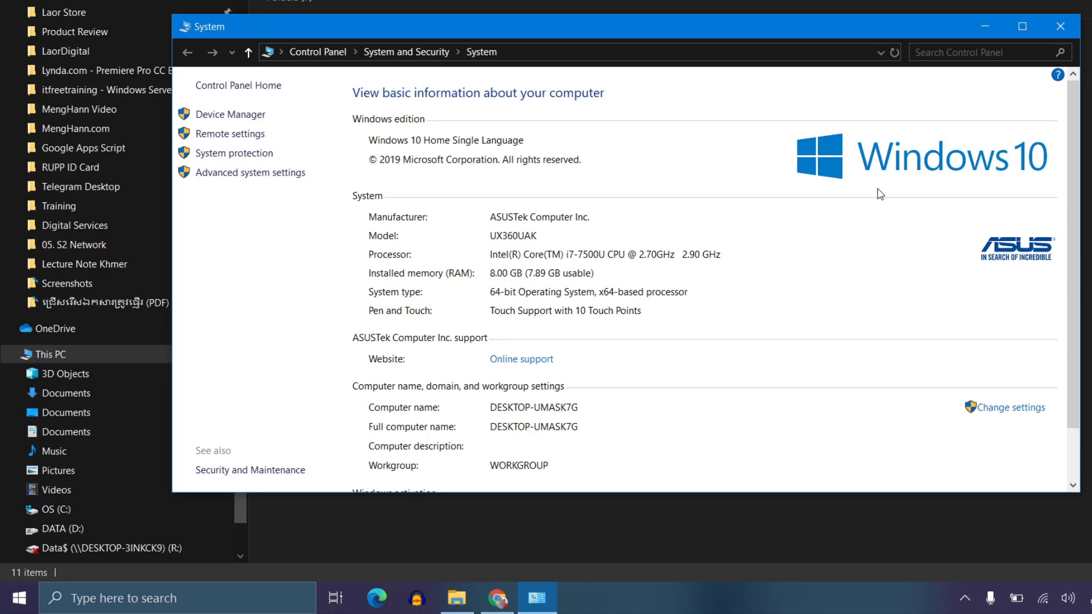
left_click(1062, 27)
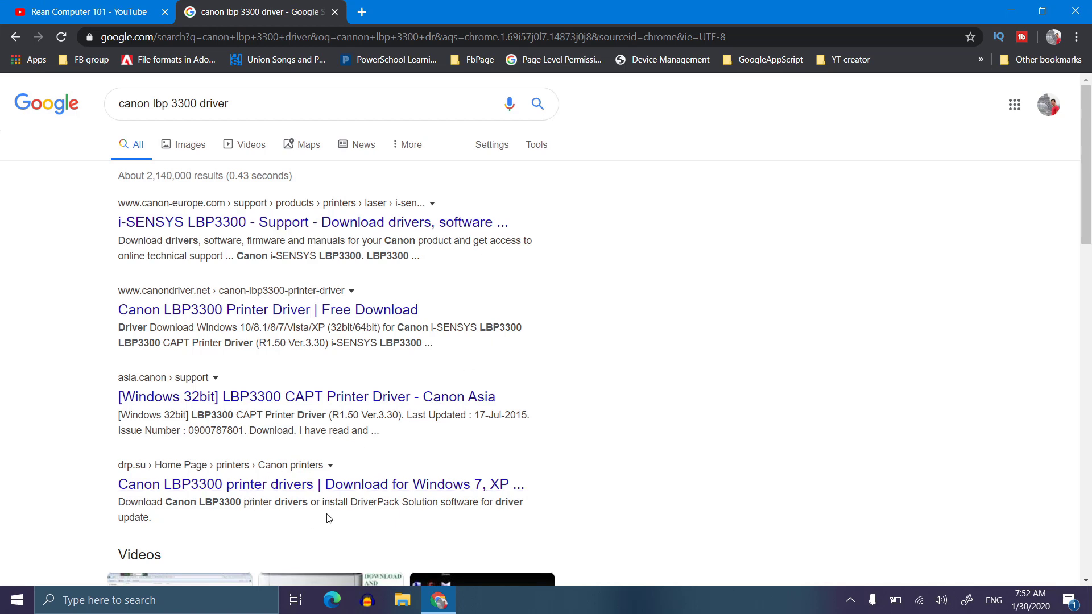
Open the Canon Asia search result for the Windows 32bit LBP3300 CAPT Printer Driver.
scroll(323, 451, "down", 6)
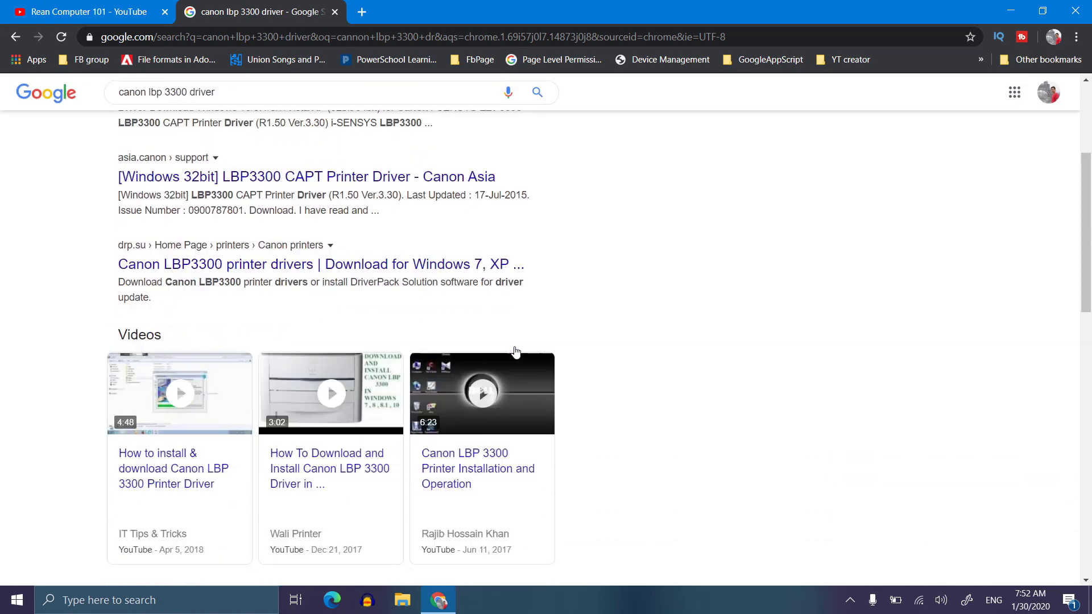
scroll(673, 334, "down", 4)
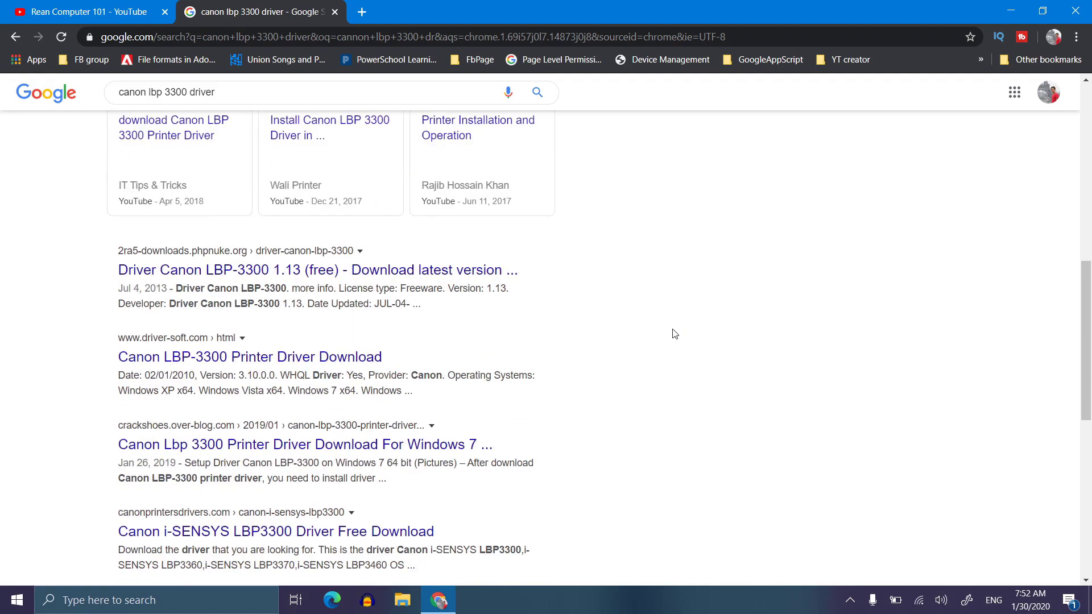
scroll(578, 360, "up", 10)
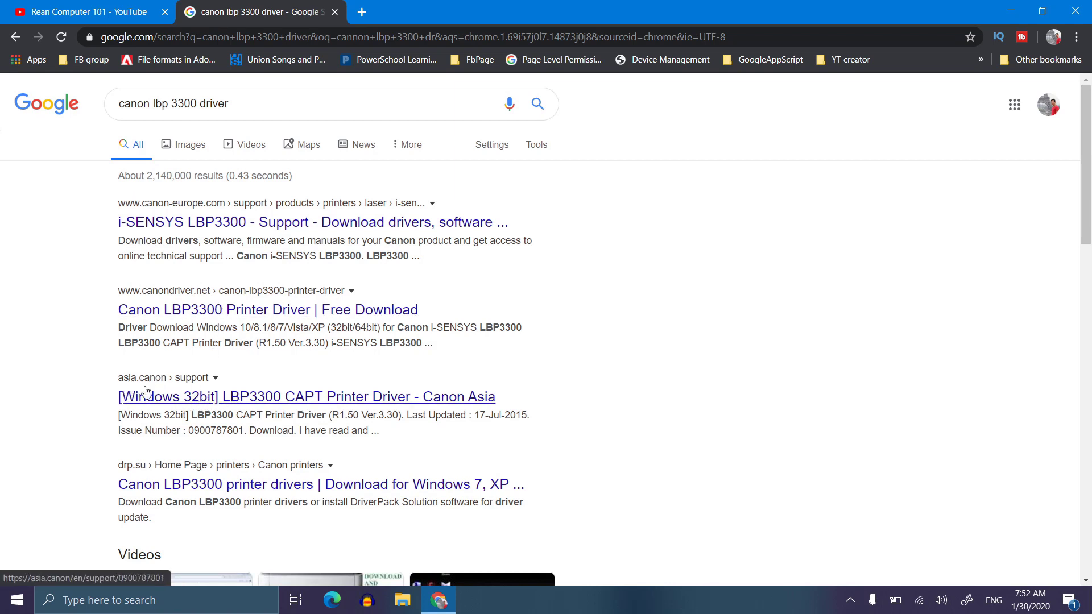
left_click(413, 404)
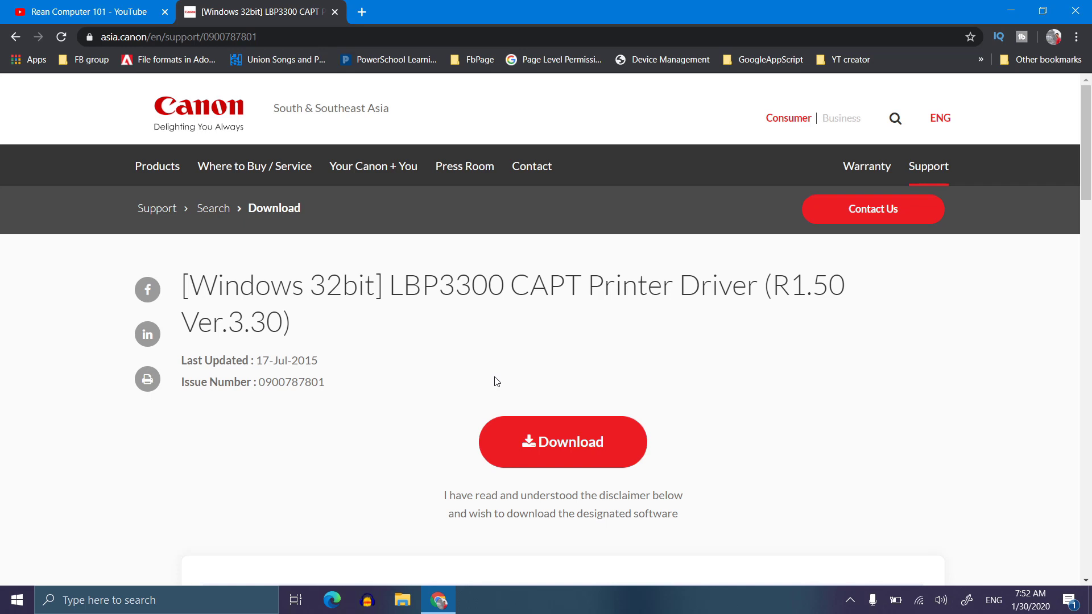
Examine the driver page's title, supported operating systems, setup instructions and file information.
scroll(432, 398, "down", 1)
scroll(418, 402, "up", 1)
left_click_drag(226, 282, 817, 298)
scroll(632, 364, "down", 6)
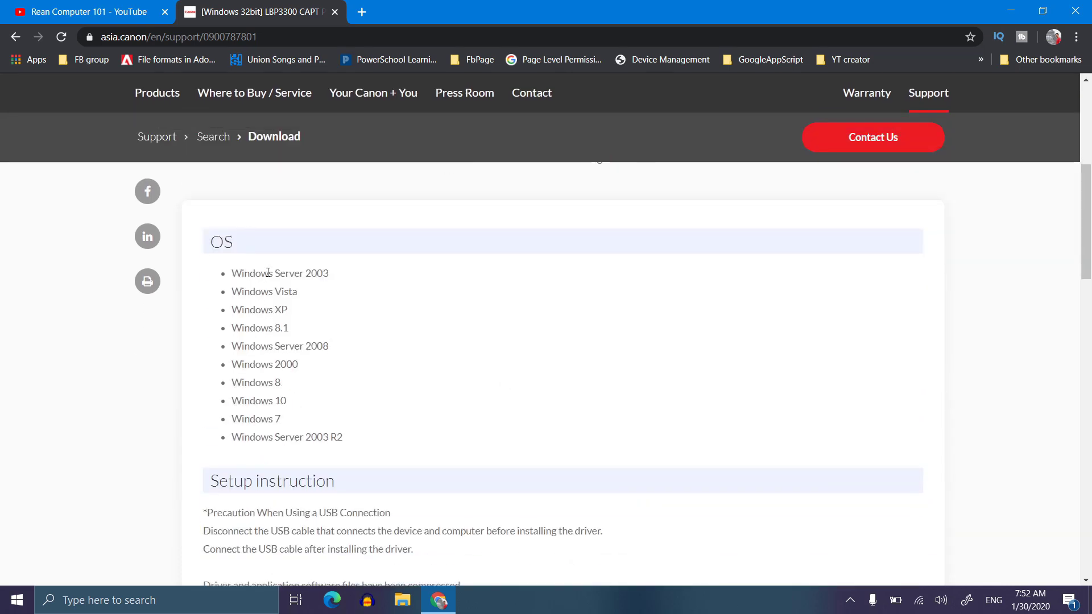
left_click_drag(269, 273, 351, 450)
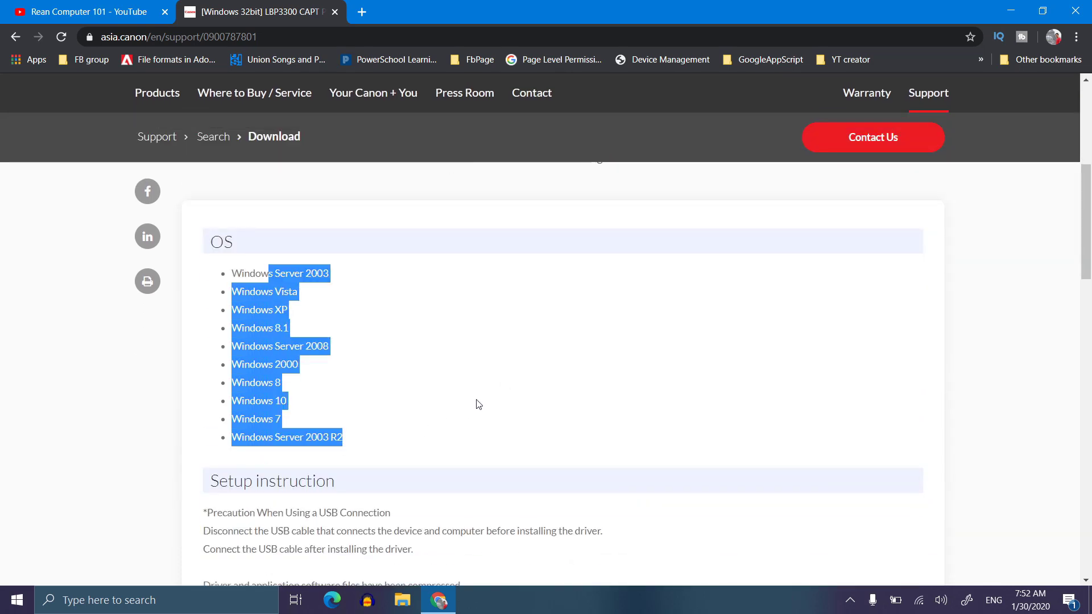
scroll(520, 373, "down", 8)
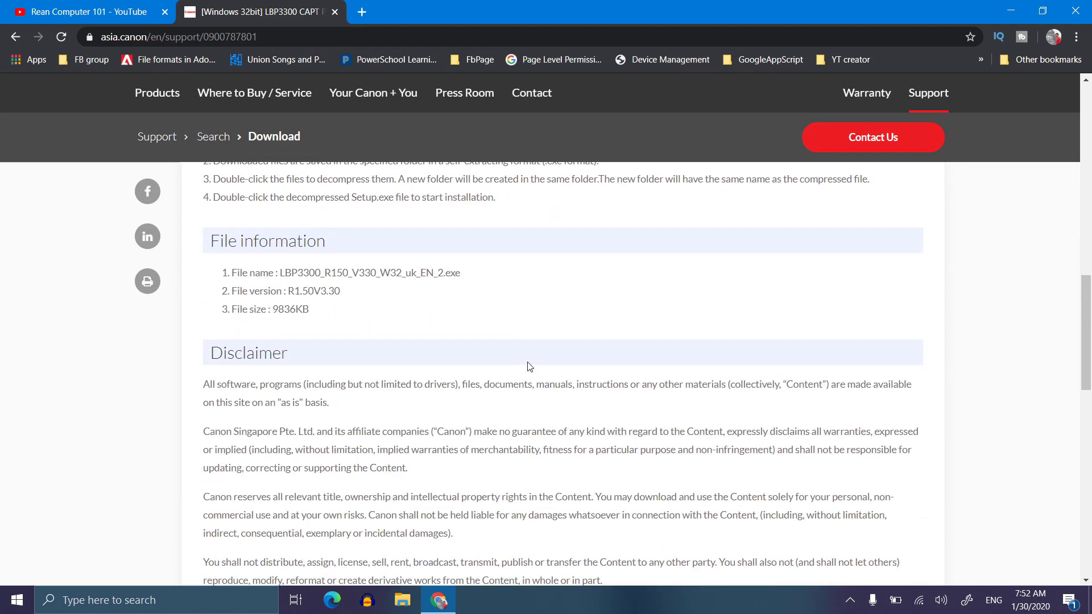
scroll(530, 367, "down", 8)
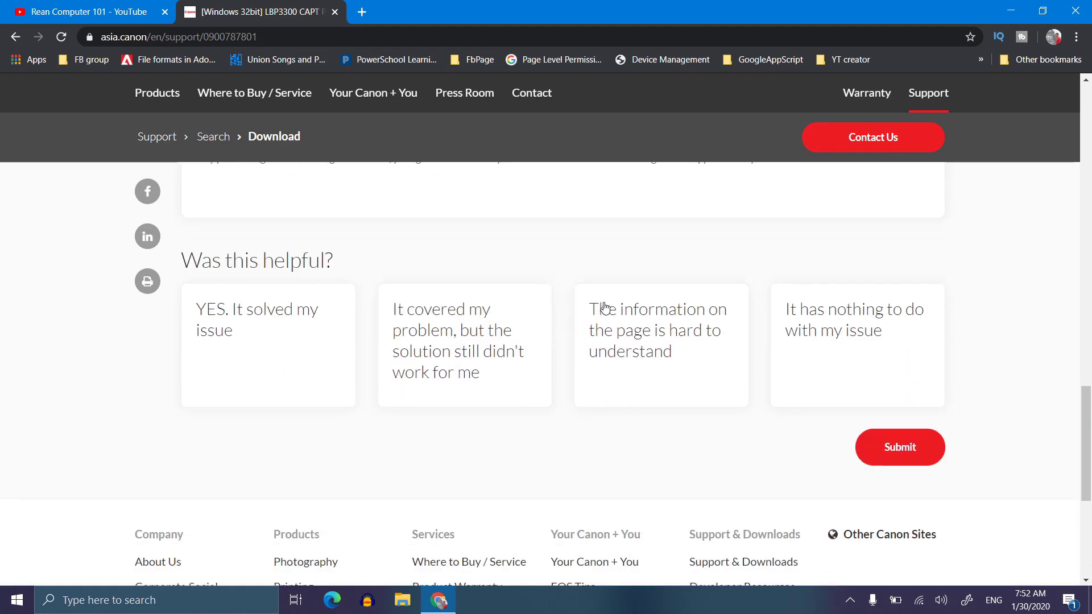
scroll(604, 308, "up", 20)
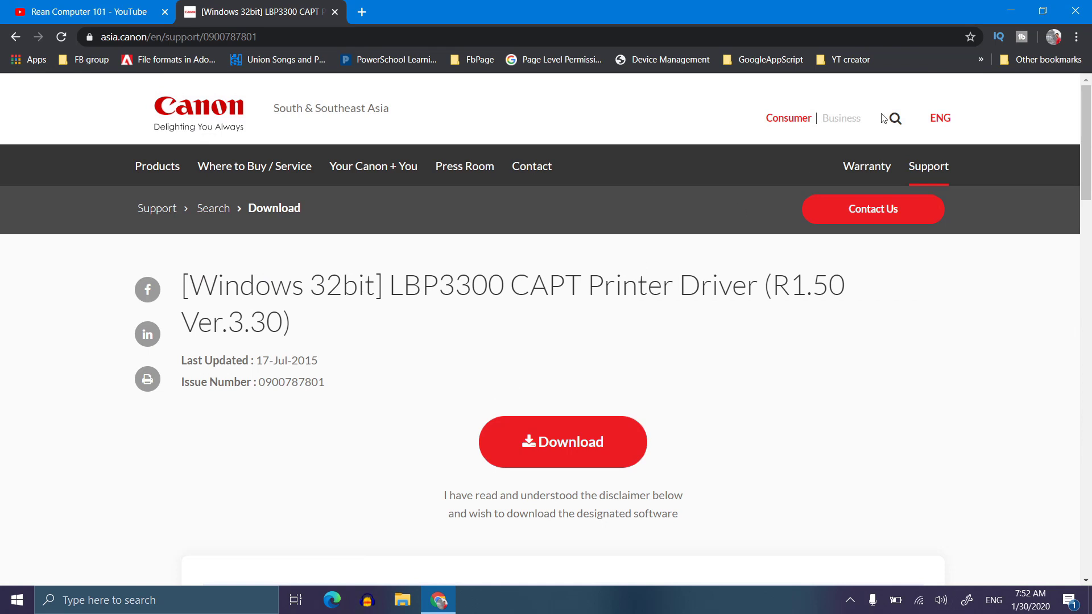
Search the Canon Asia site for "cannon lbp 3300 driver".
left_click(896, 118)
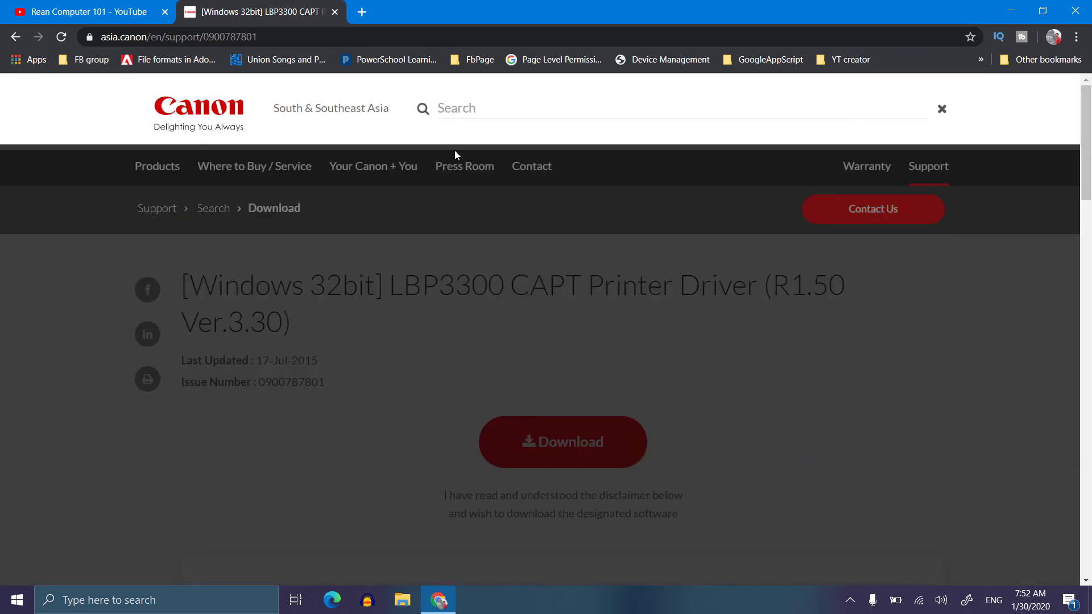
left_click(491, 110)
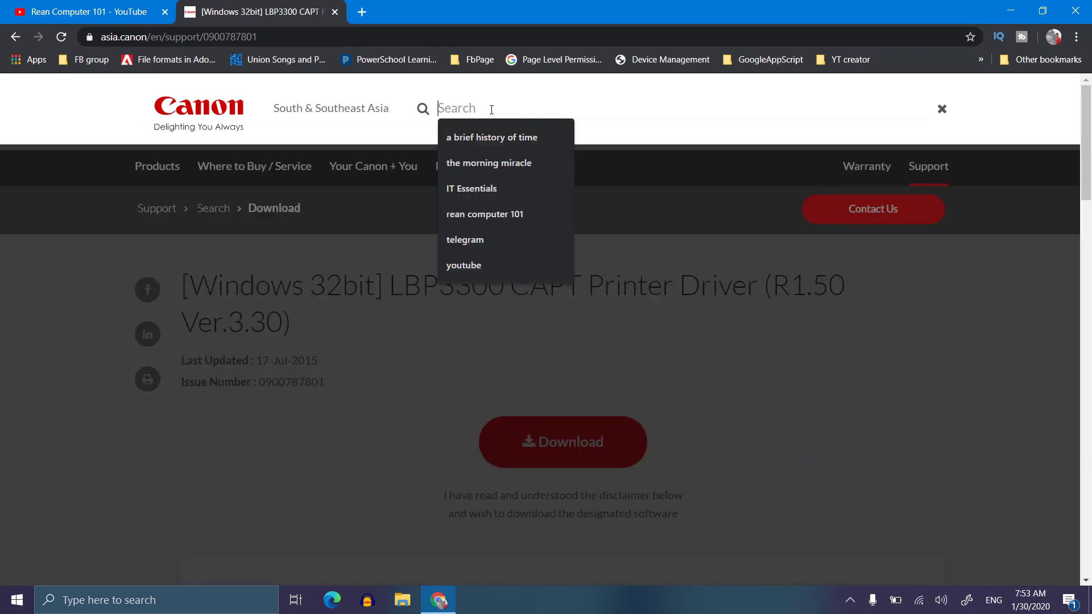
type("cannon lbp")
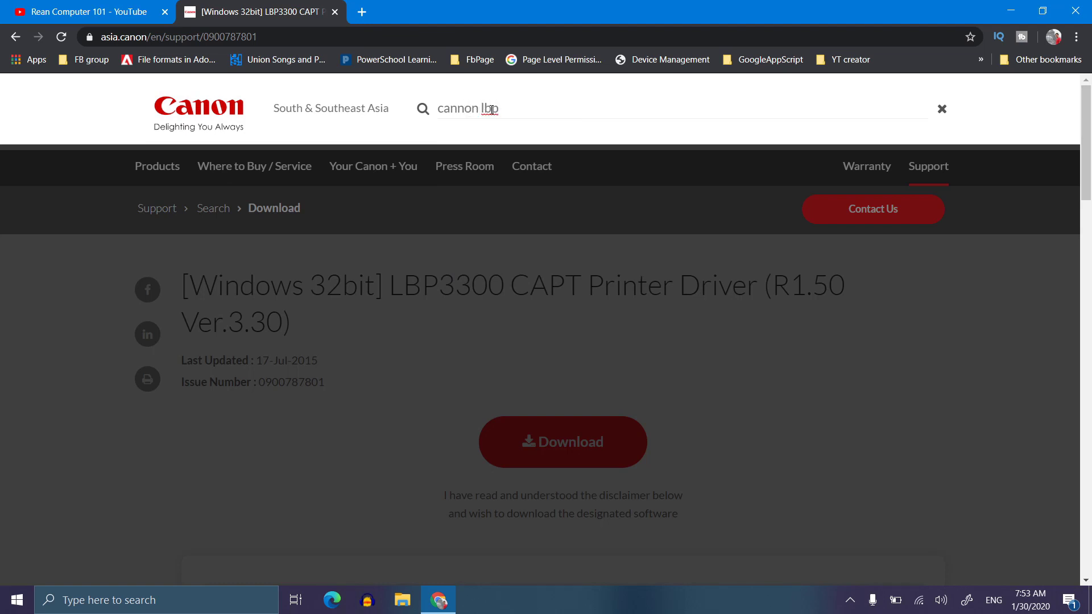
type("3300 driver")
key("Return")
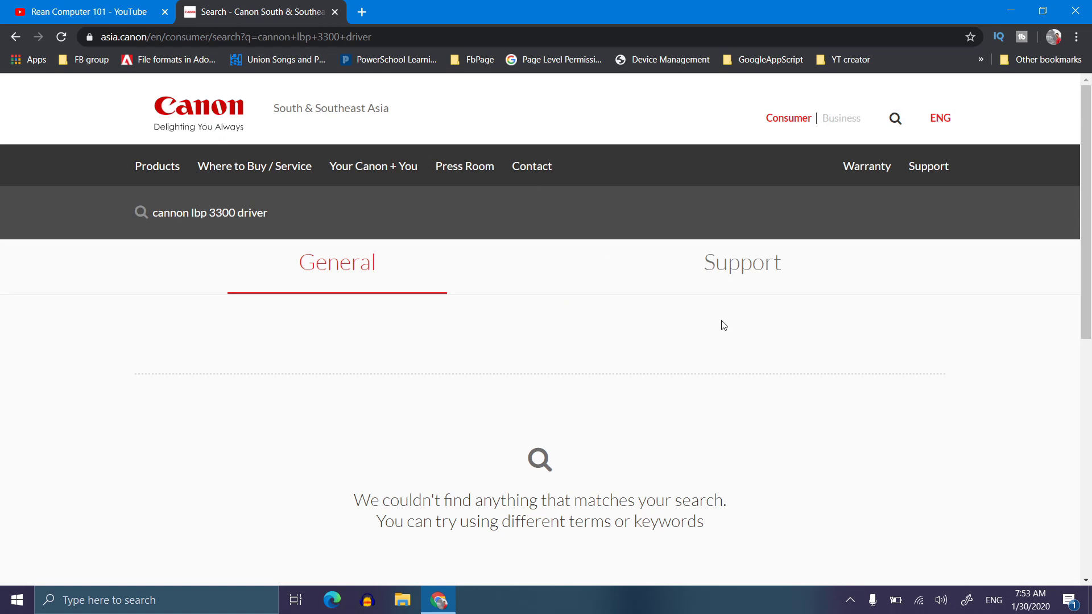
Search Google for "canon lbp 3300 driver windows 10 64 bit" and open the Canon Asia result for the Windows 64bit LBP3300 CAPT Printer Driver.
scroll(739, 381, "down", 8)
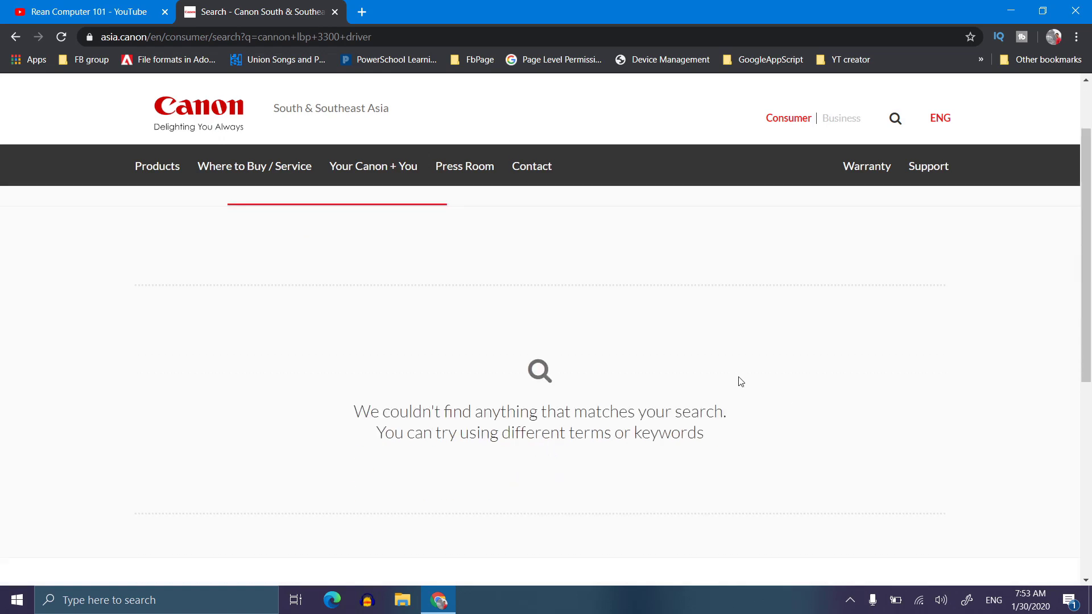
scroll(730, 348, "up", 8)
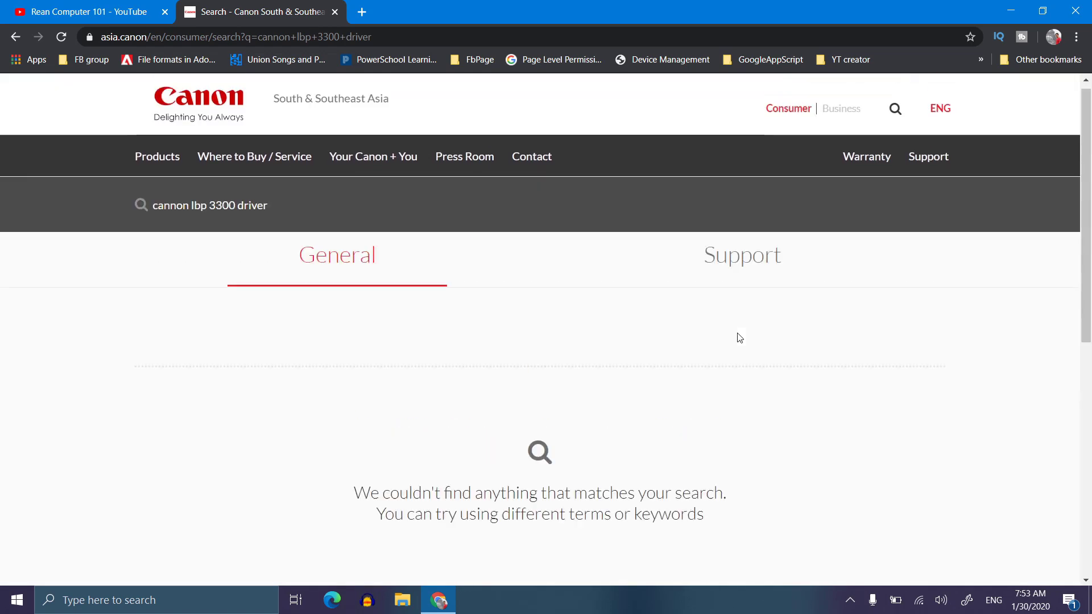
left_click(361, 12)
left_click(307, 12)
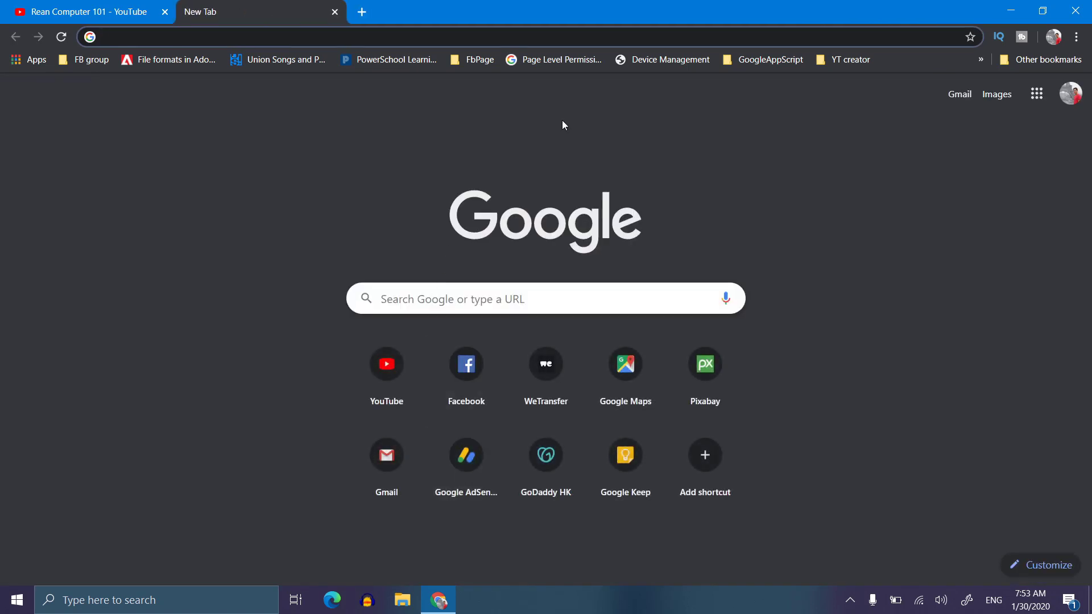
type("ca")
key("Right")
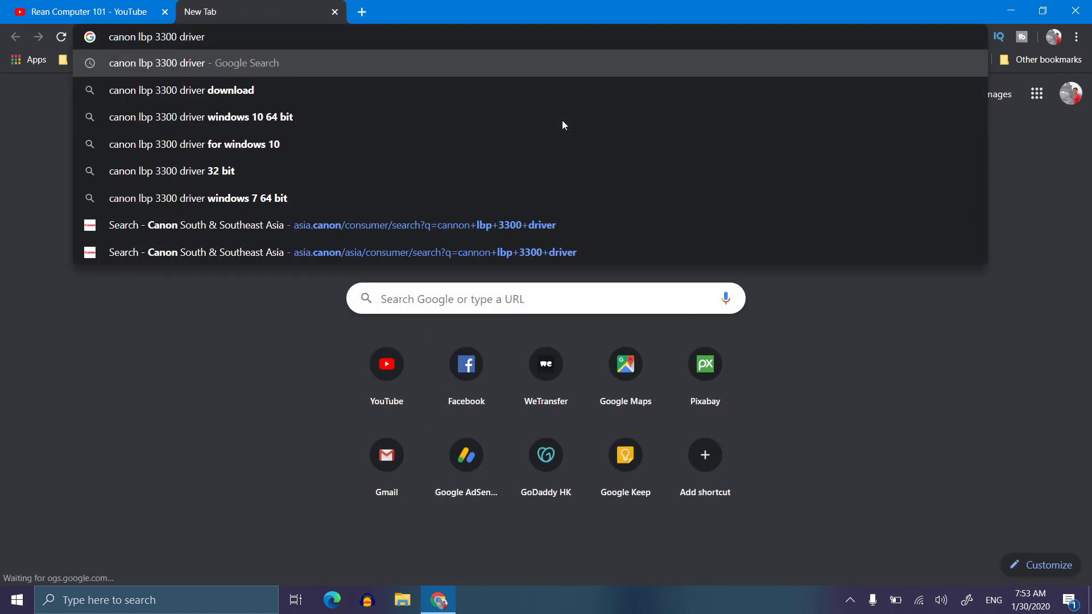
key("Down")
key("Down")
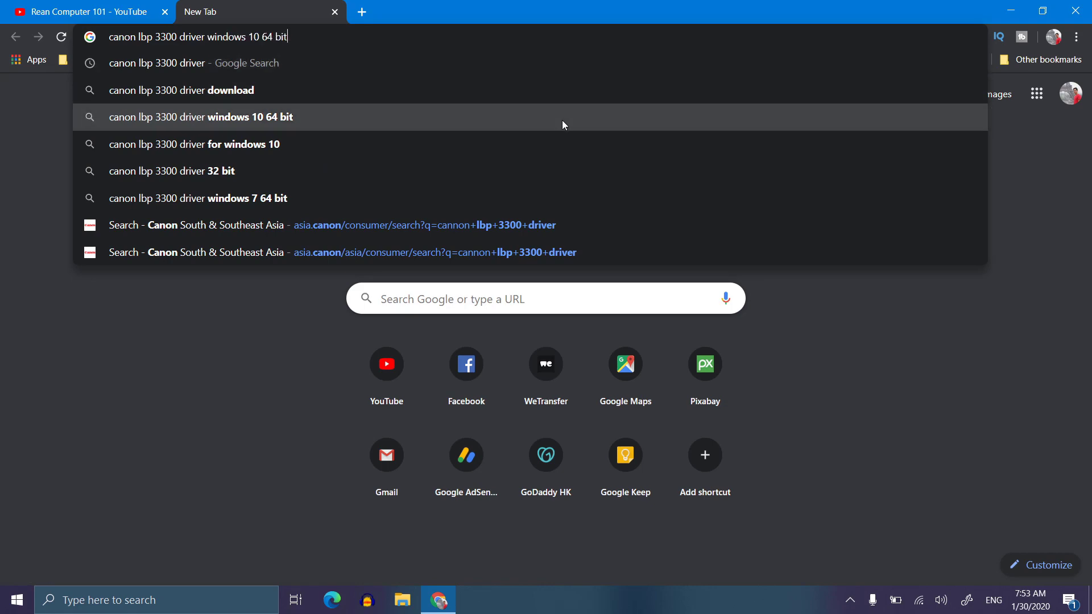
key("Return")
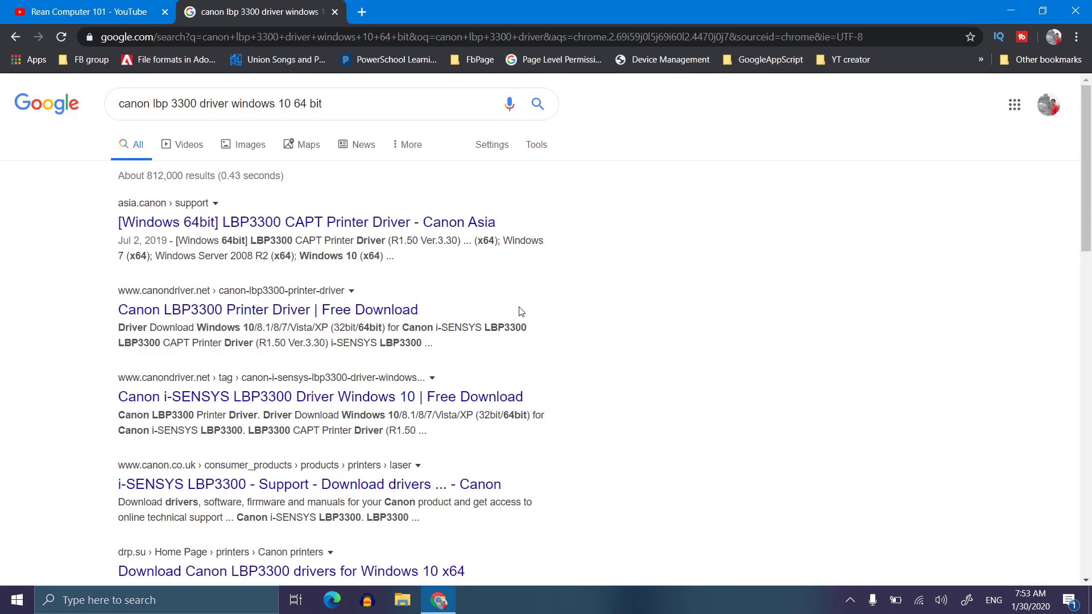
left_click(271, 224)
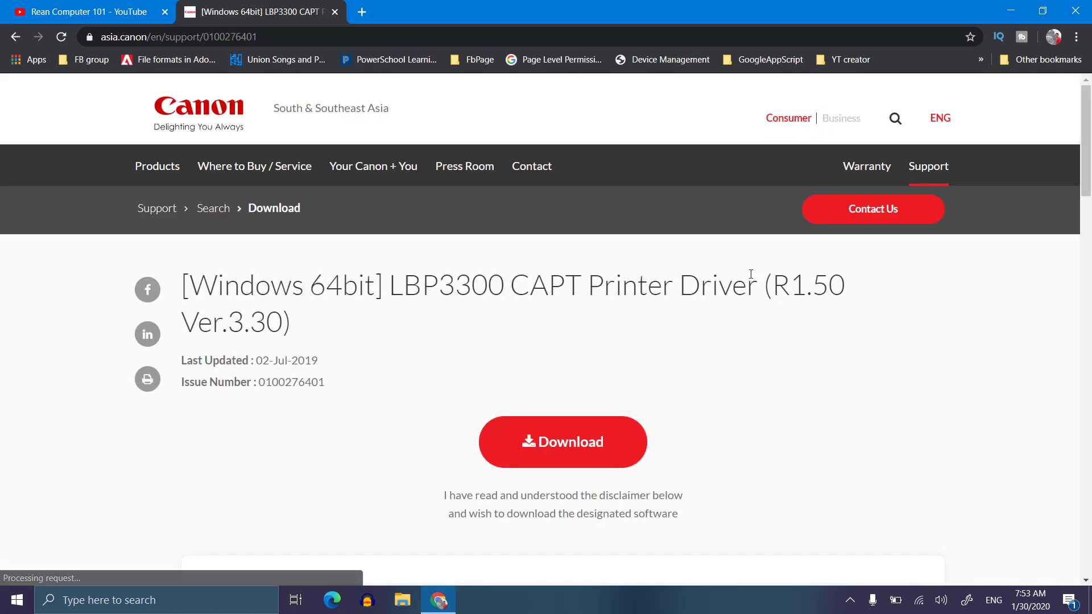
Examine the driver page's title, its supported operating systems including Windows 10 (x64), and the setup instructions.
left_click_drag(190, 296, 457, 296)
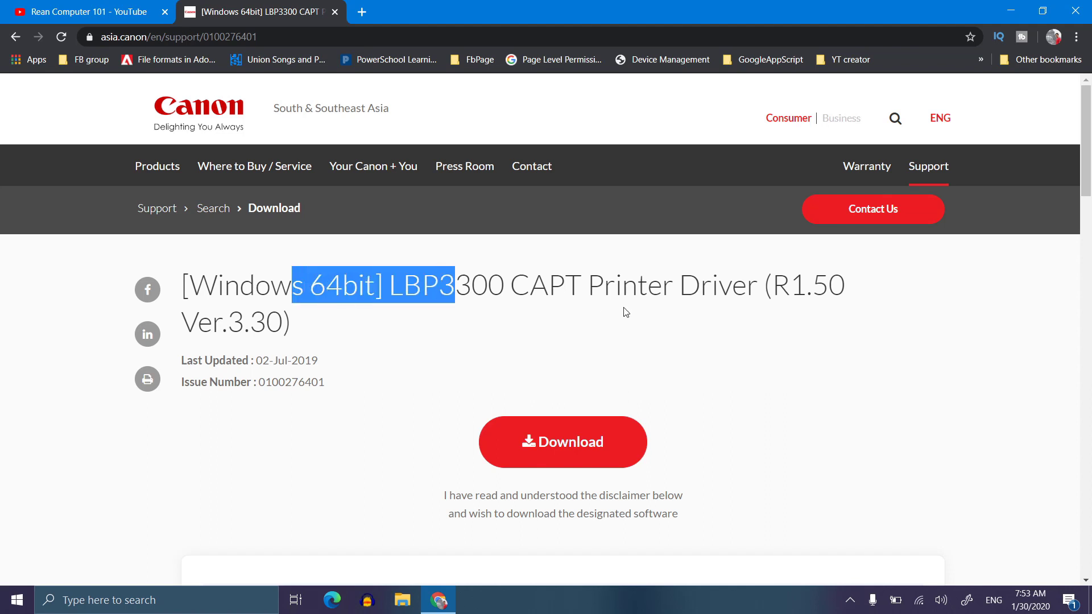
scroll(665, 315, "down", 5)
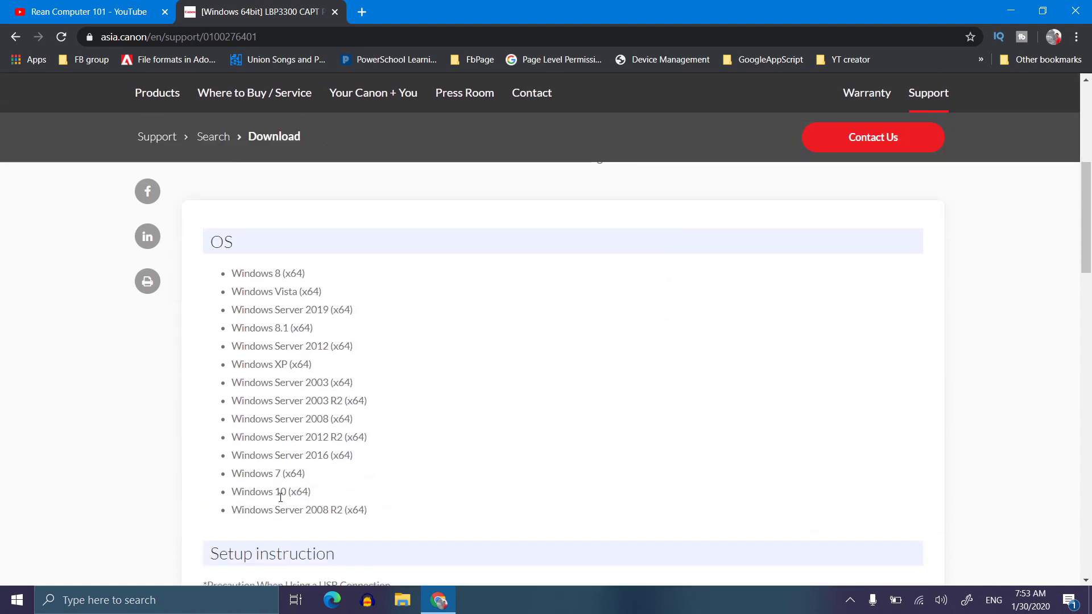
left_click_drag(282, 490, 367, 490)
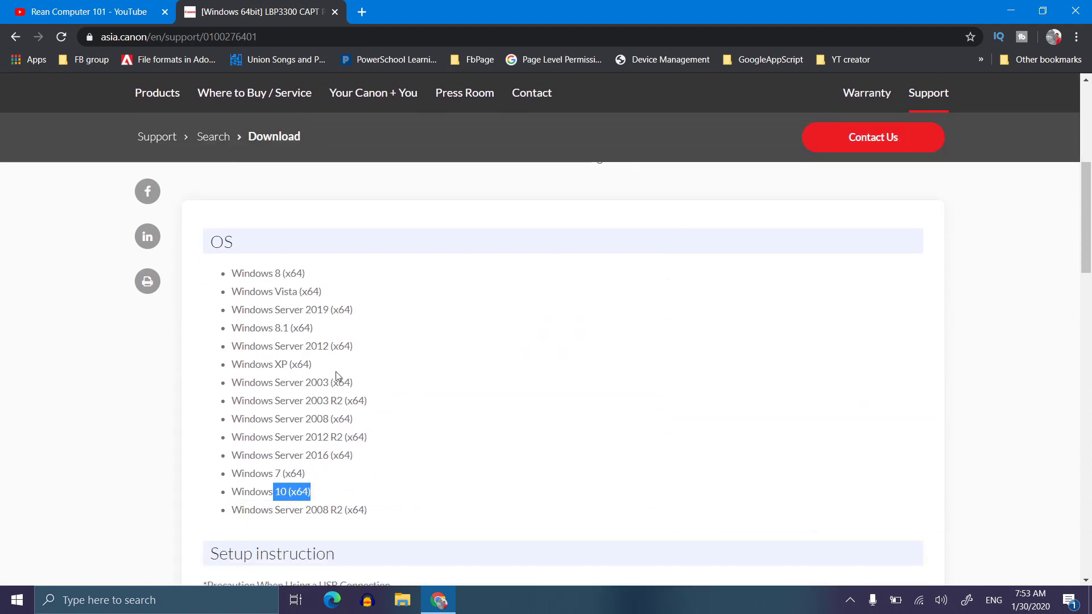
left_click_drag(245, 272, 371, 506)
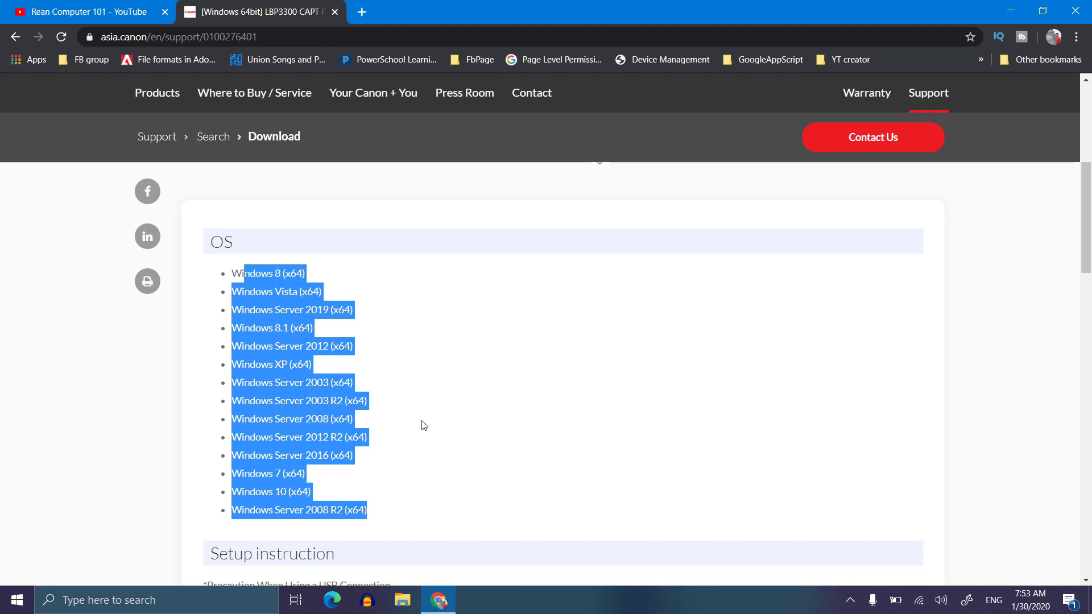
left_click(441, 413)
scroll(438, 411, "down", 5)
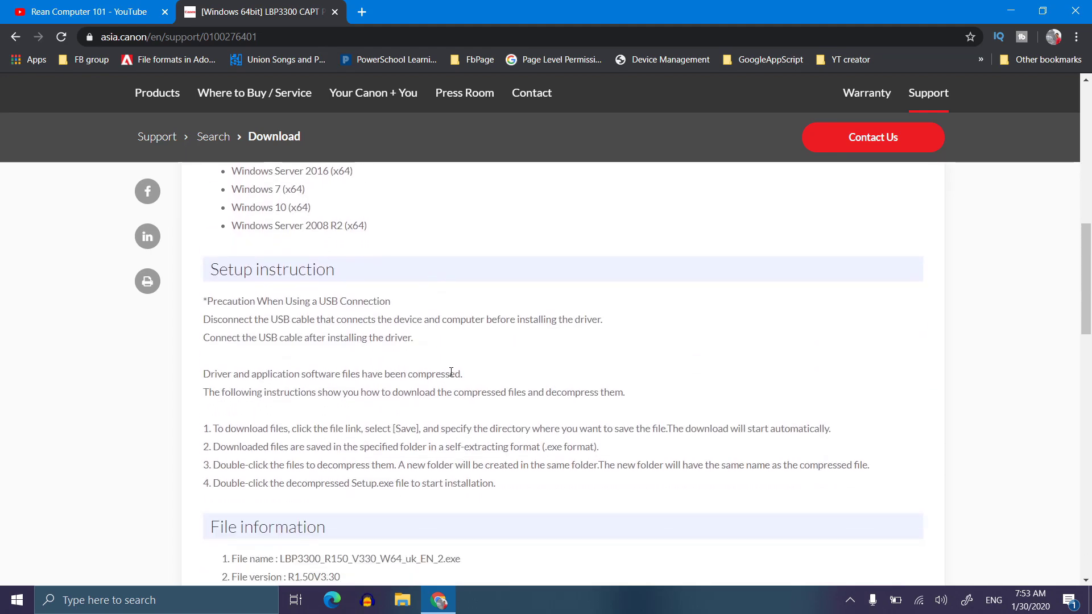
scroll(561, 336, "up", 7)
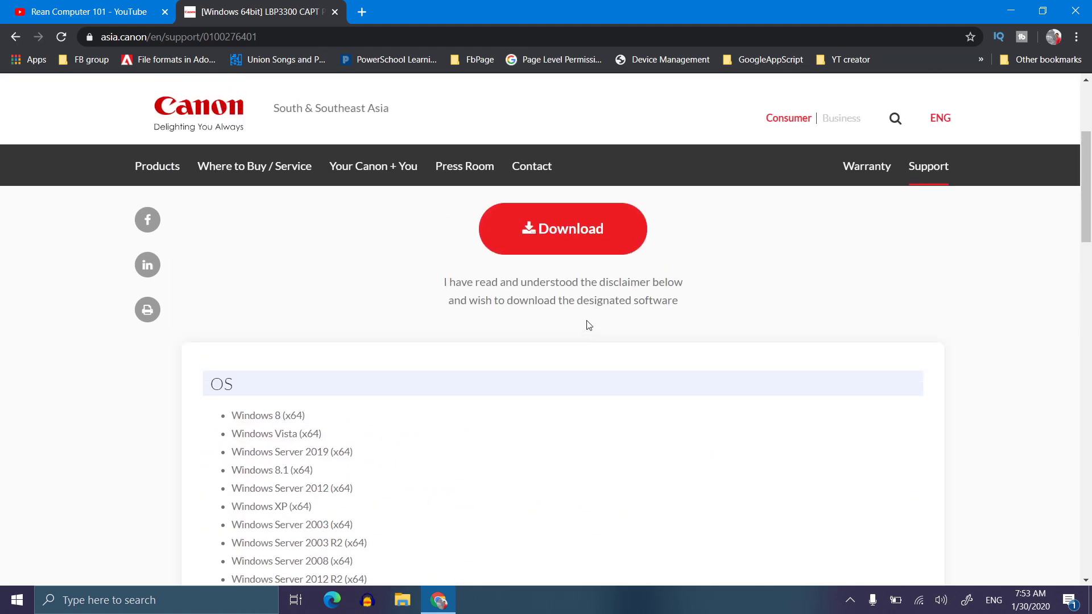
Download the Windows 64bit LBP3300 driver and run the downloaded executable to extract its files.
left_click(601, 228)
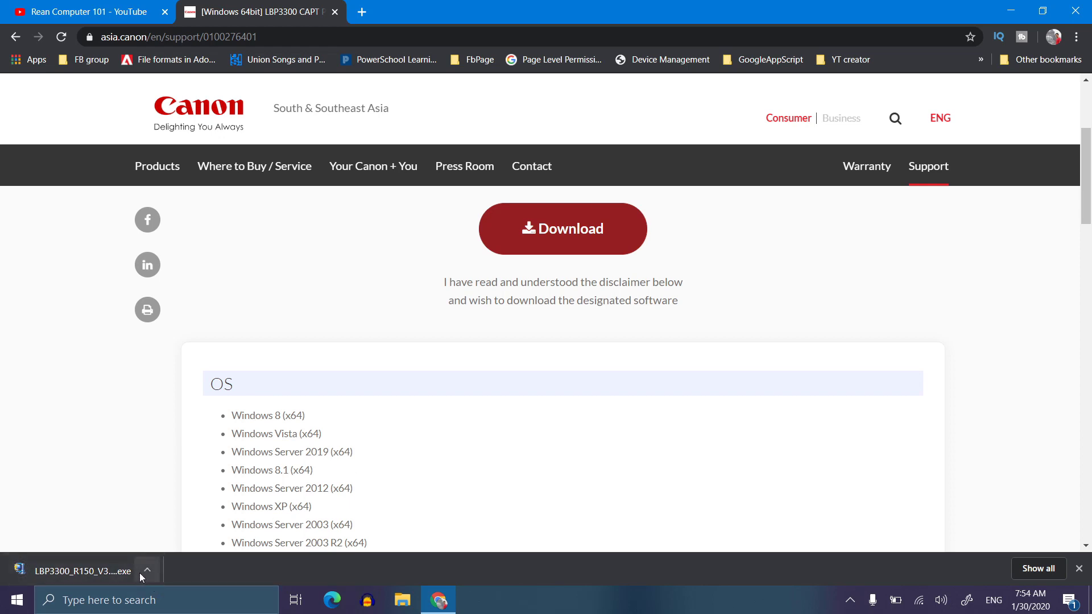
left_click(100, 575)
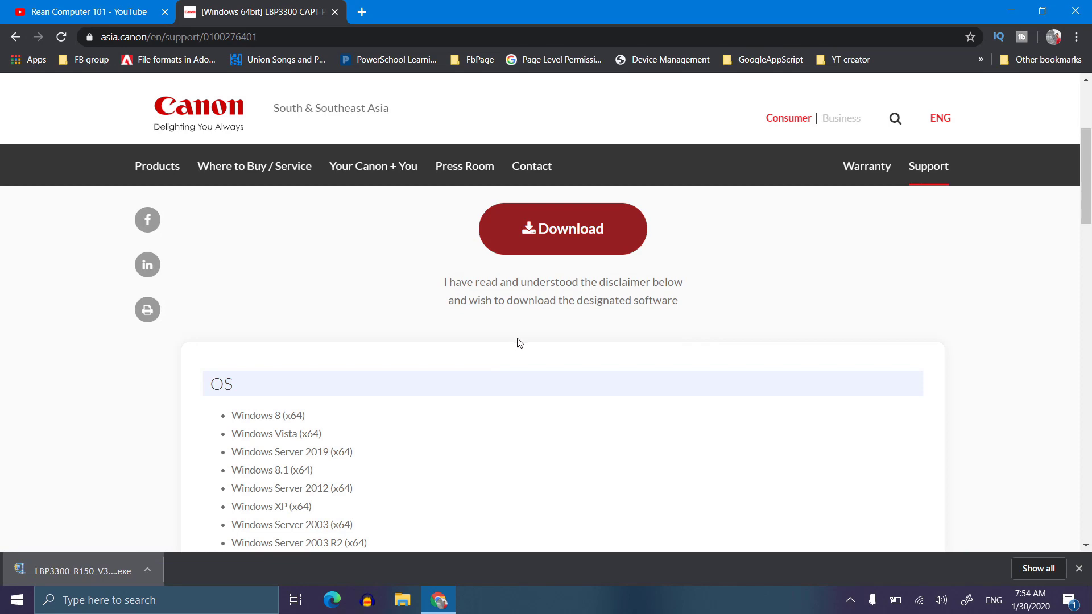
Look through drive OS (C:) in File Explorer for the downloaded driver files.
left_click(402, 600)
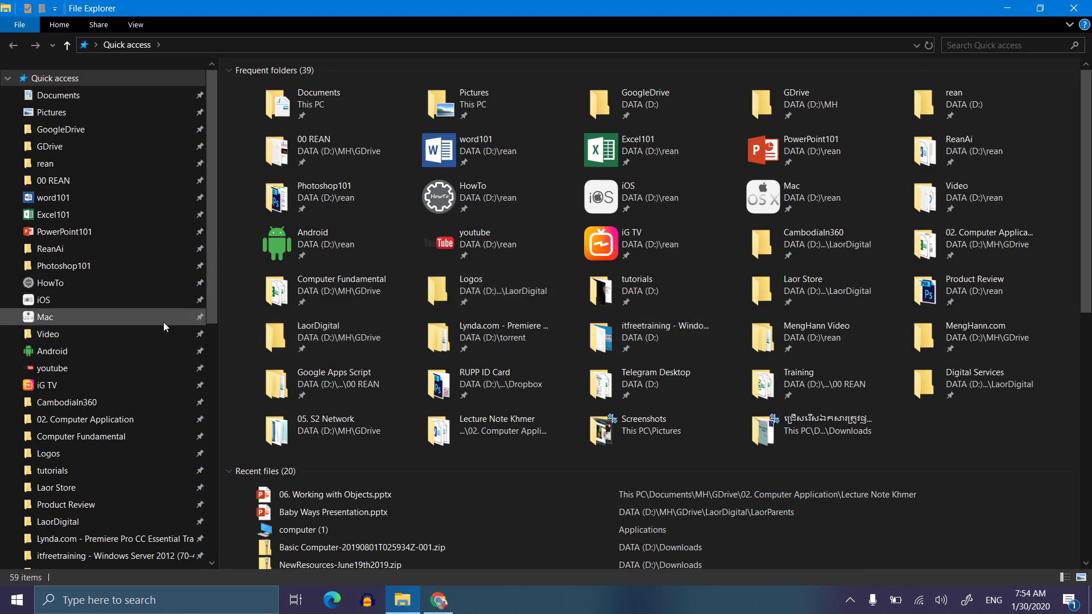
scroll(132, 380, "down", 5)
scroll(103, 428, "down", 4)
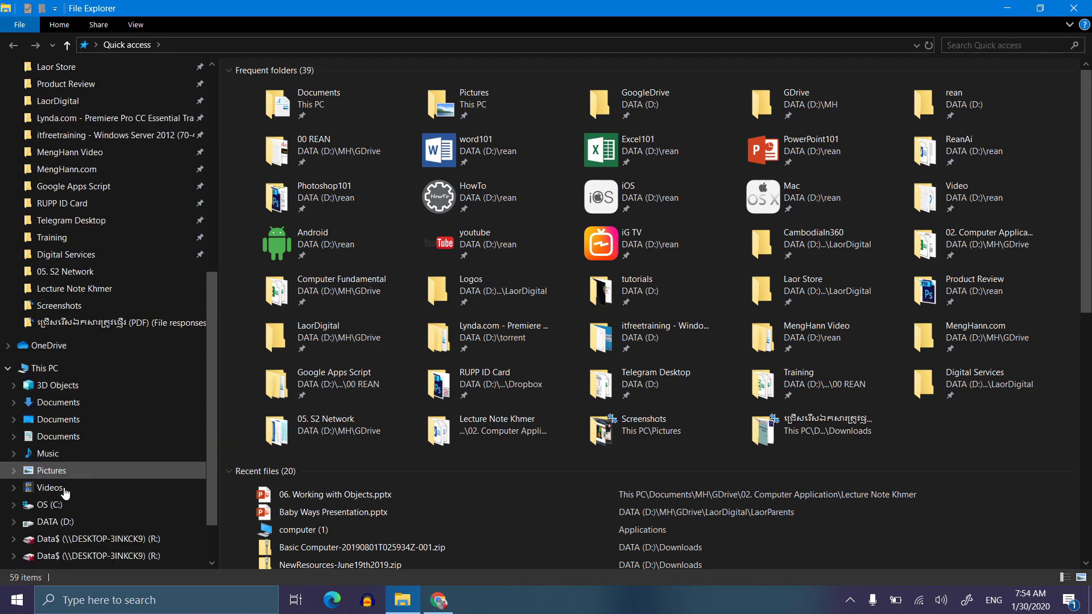
left_click(57, 471)
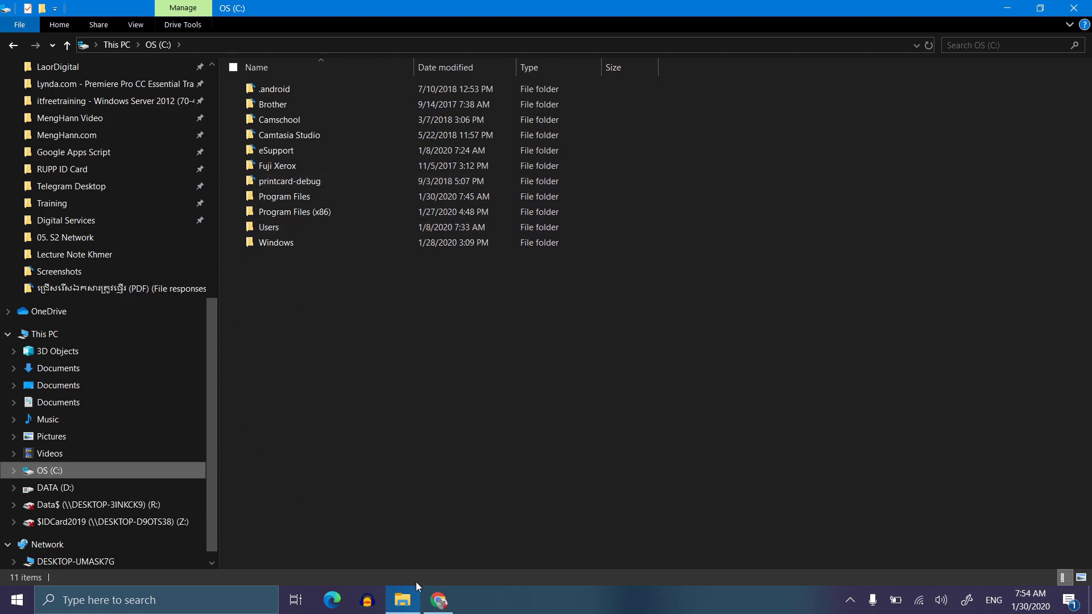
Switch back to Chrome and show the downloaded LBP3300_R150_V330_W64_uk_EN_2.exe in its folder from the download list.
left_click(438, 600)
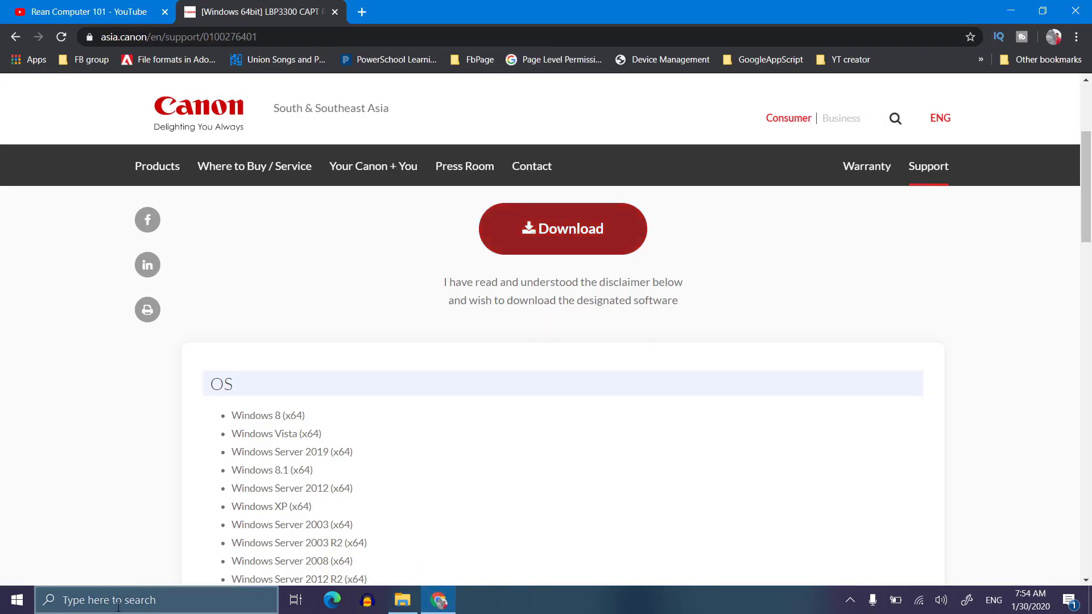
left_click(1076, 39)
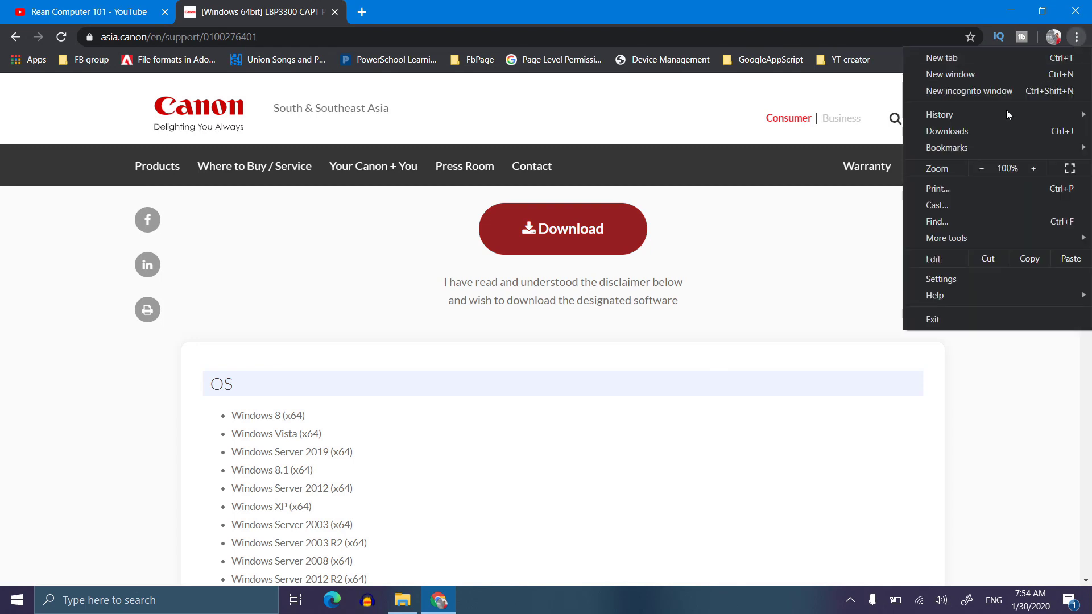
left_click(959, 134)
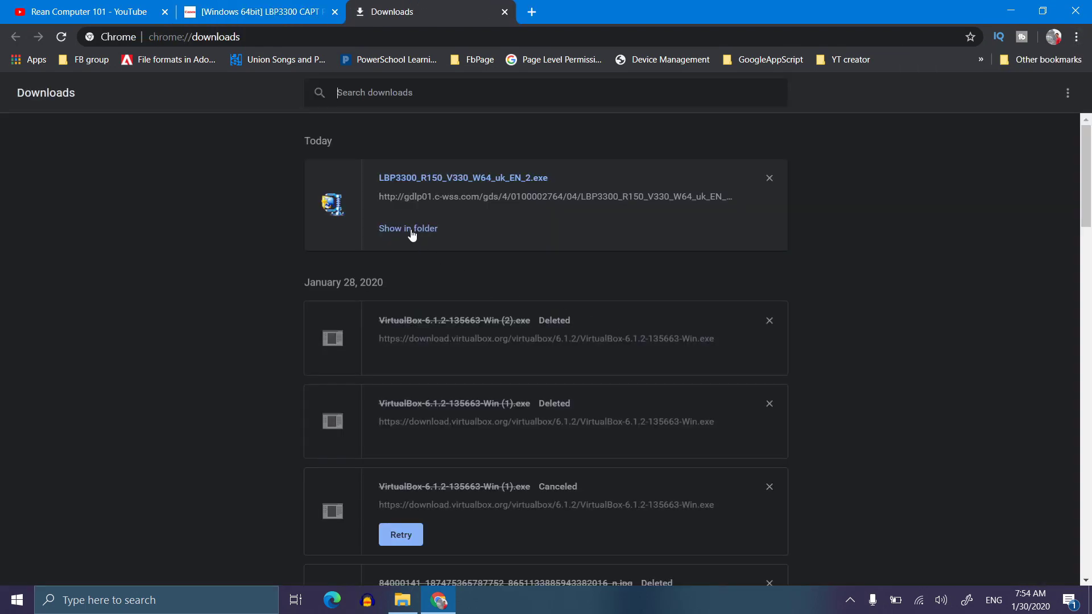
left_click(411, 228)
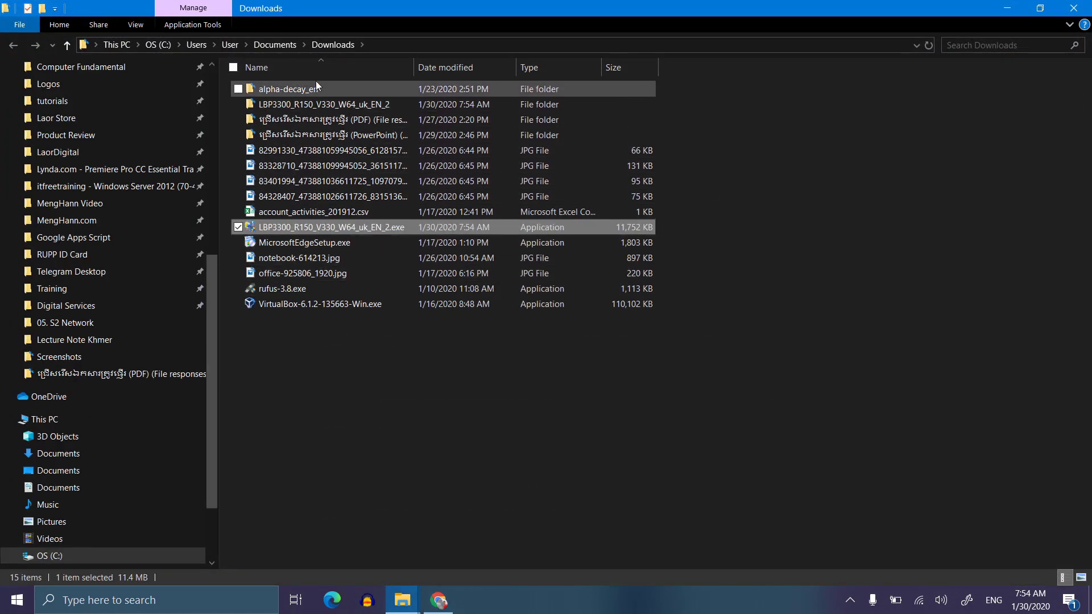
Run Setup.exe from the extracted LBP3300_R150_V330_W64_uk_EN_2 folder and accept the license agreement.
double_click(342, 102)
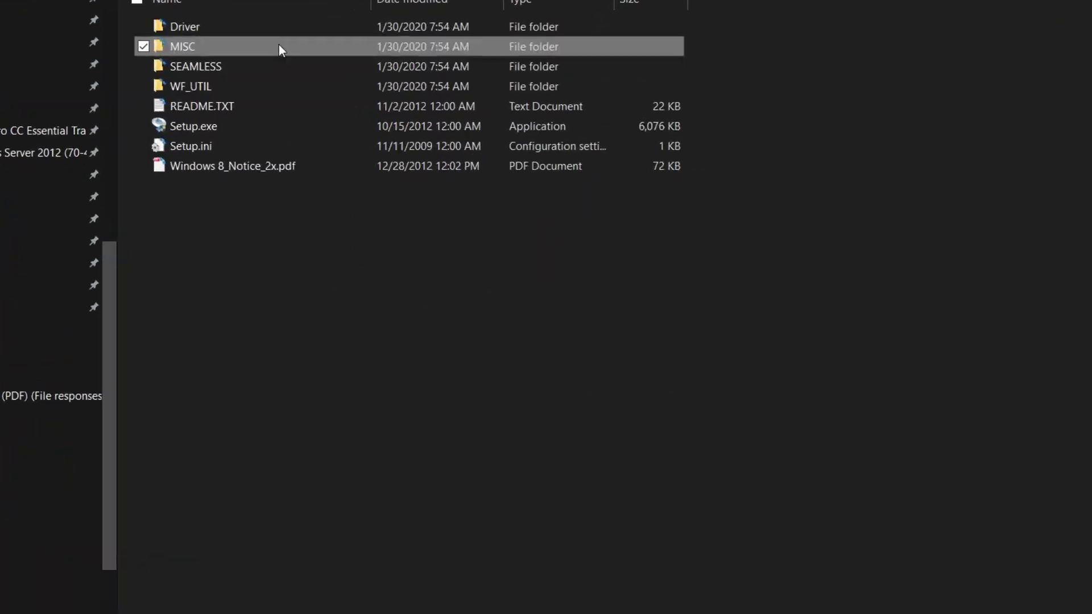
double_click(190, 127)
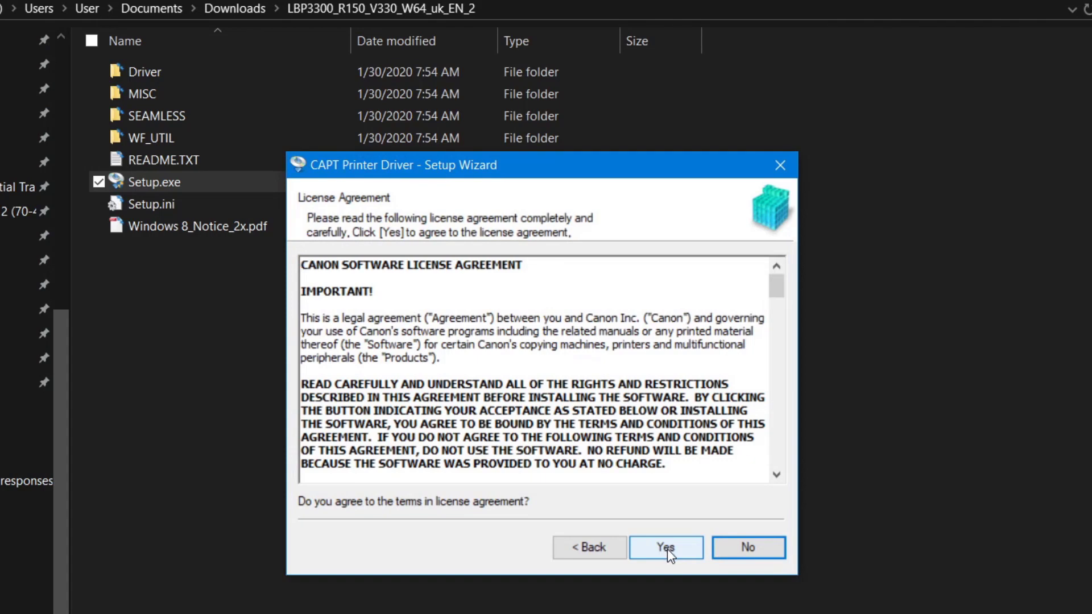
left_click(667, 548)
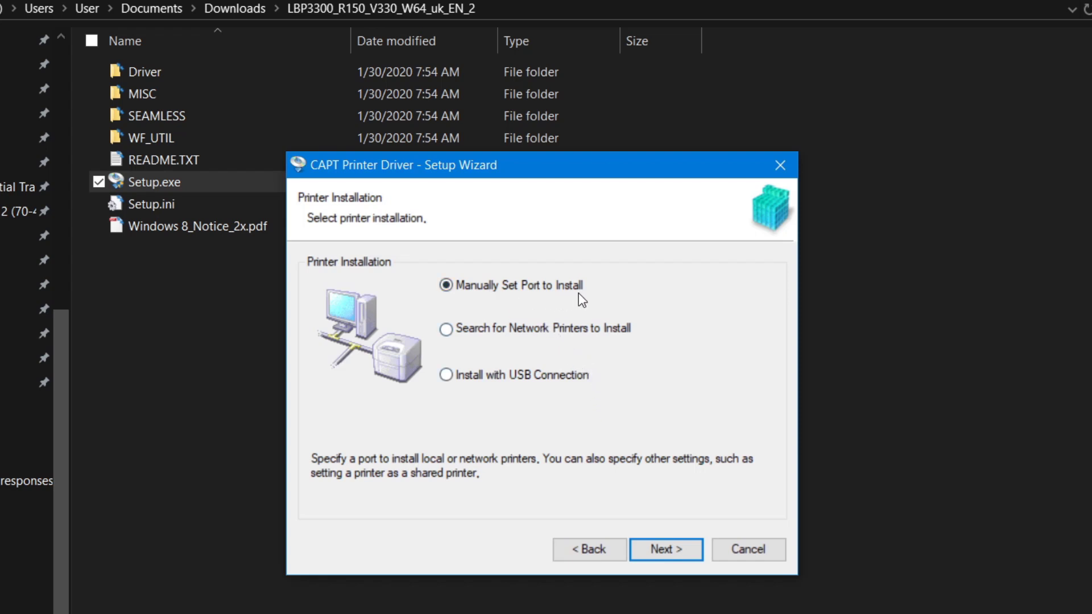
Choose Install with USB Connection as the printer installation method and continue.
left_click(486, 327)
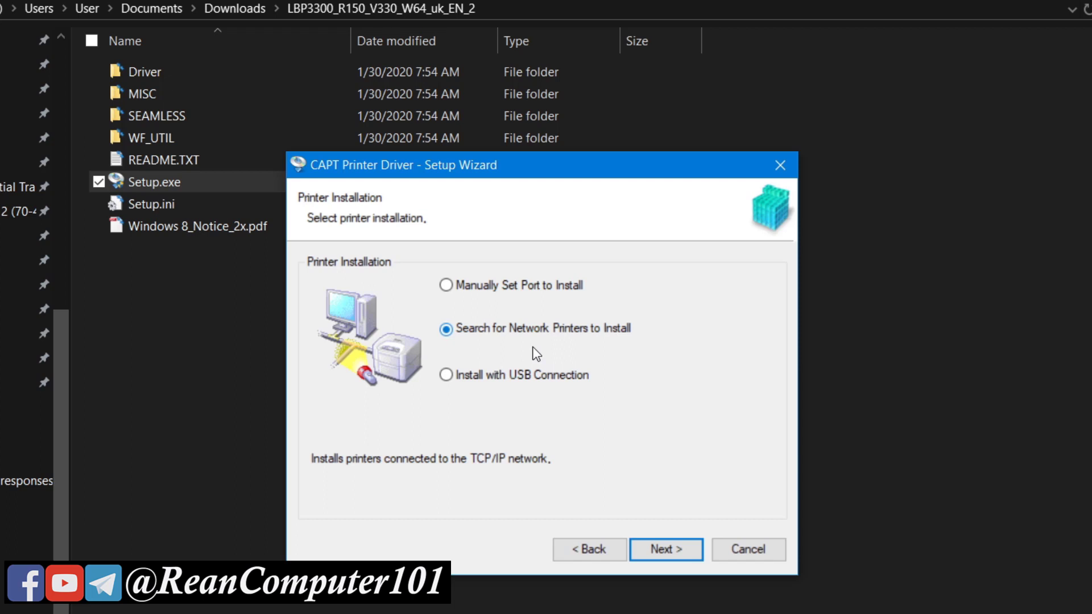
left_click(520, 376)
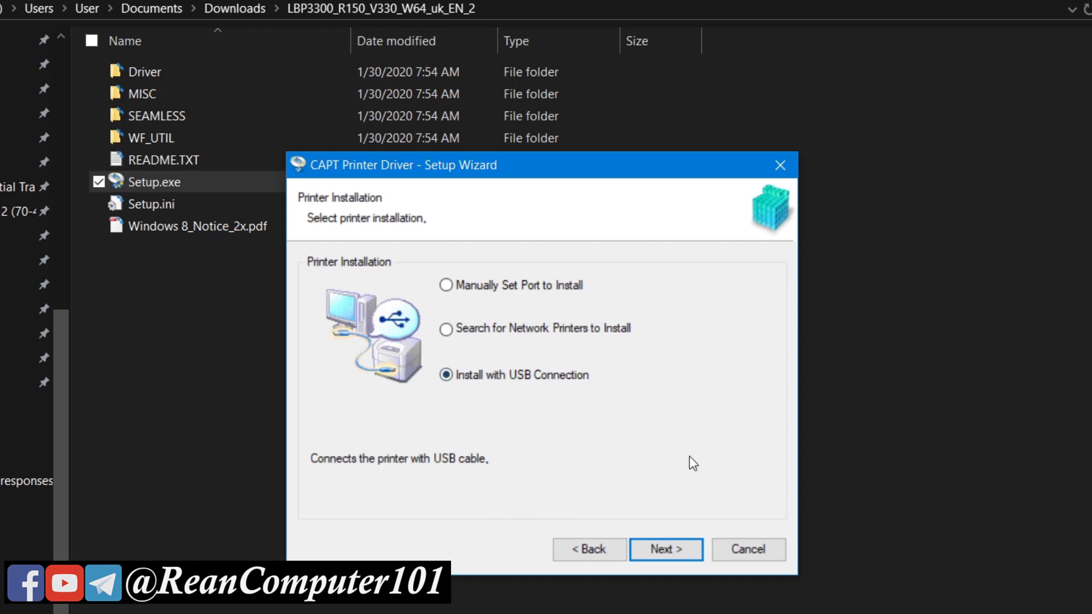
left_click(674, 557)
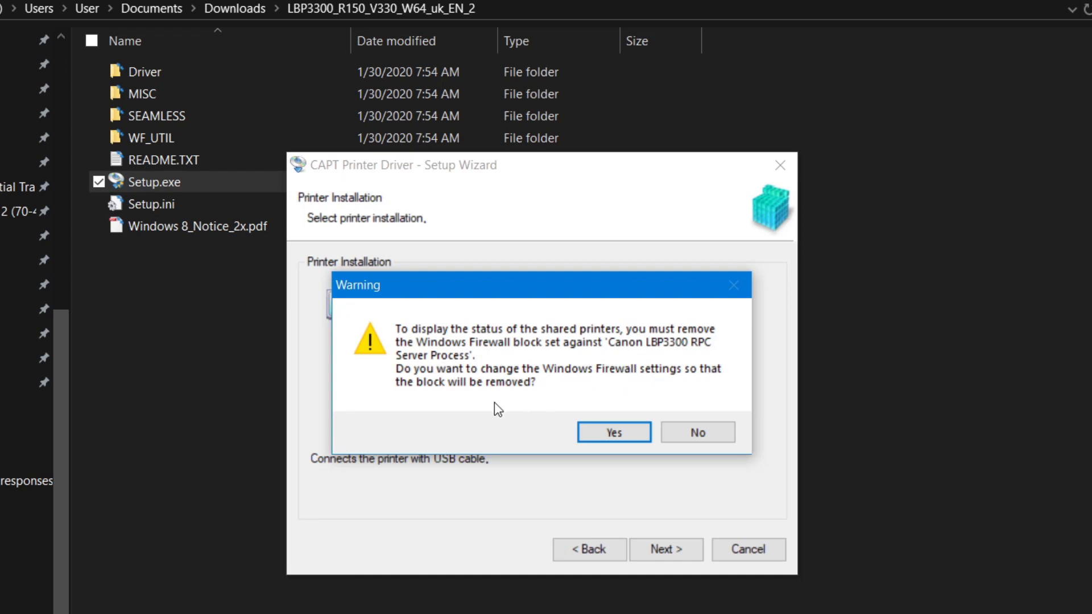
Install the driver without changing the Windows Firewall settings, retrying the USB connection, and exit the setup wizard.
left_click(712, 435)
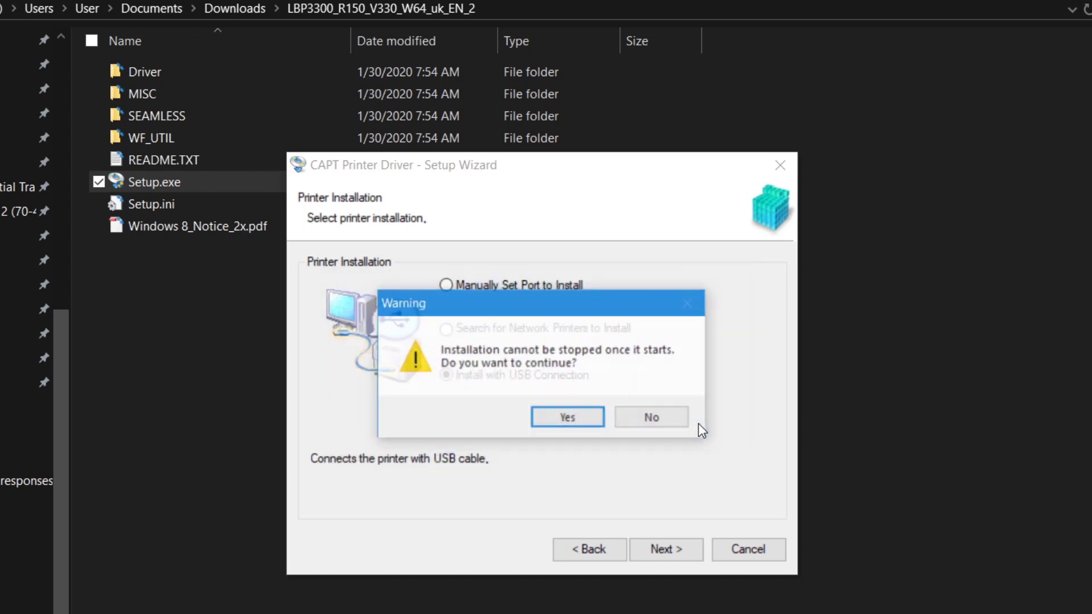
left_click(576, 420)
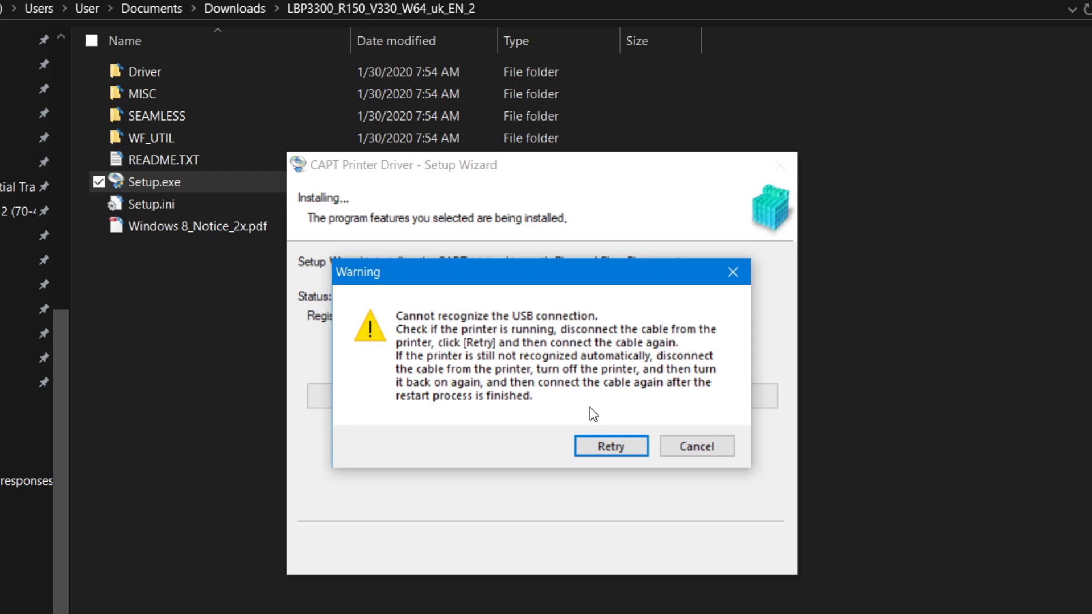
left_click(606, 444)
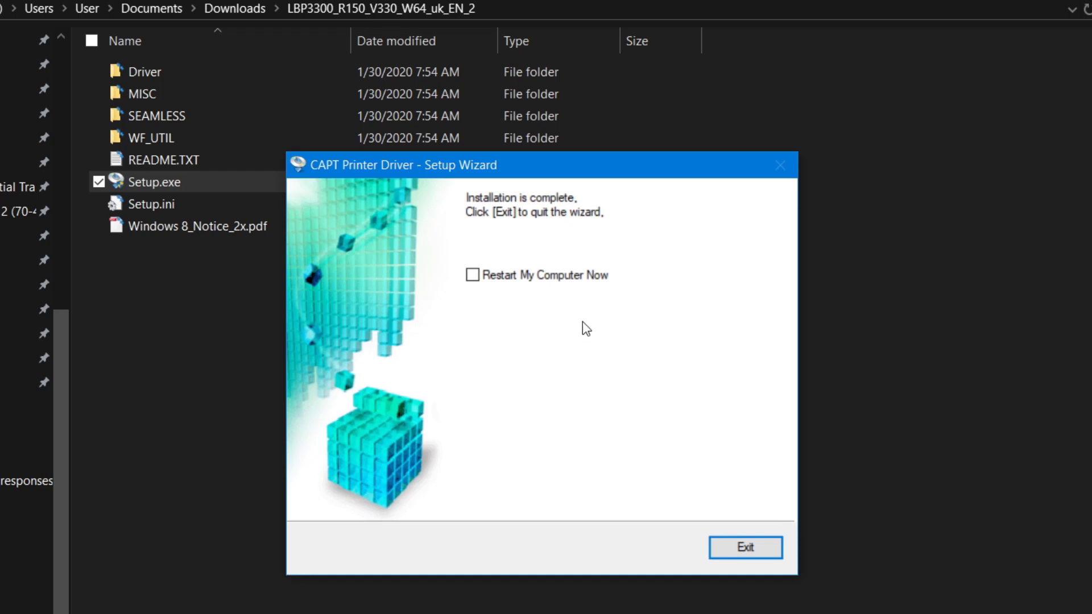
left_click(746, 540)
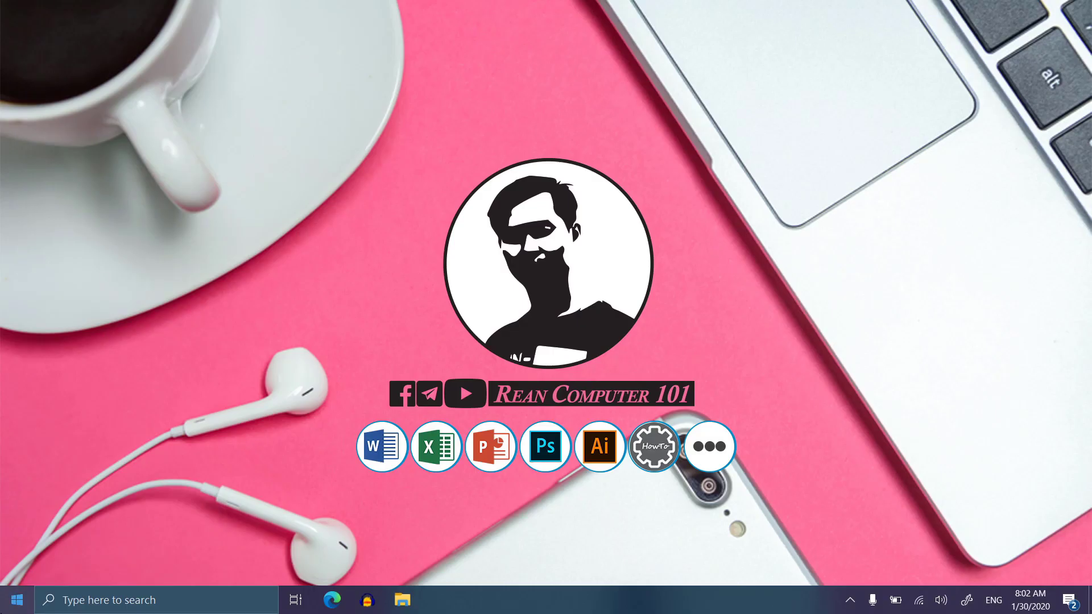
Search Windows for "printer" and open the Printers & scanners settings.
left_click(93, 600)
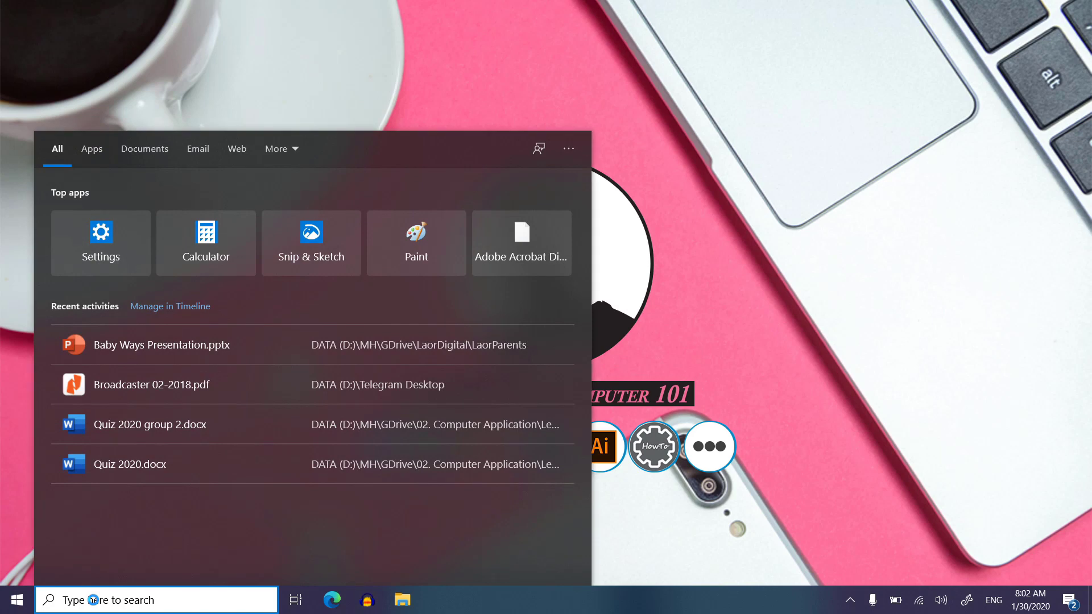
type("printer")
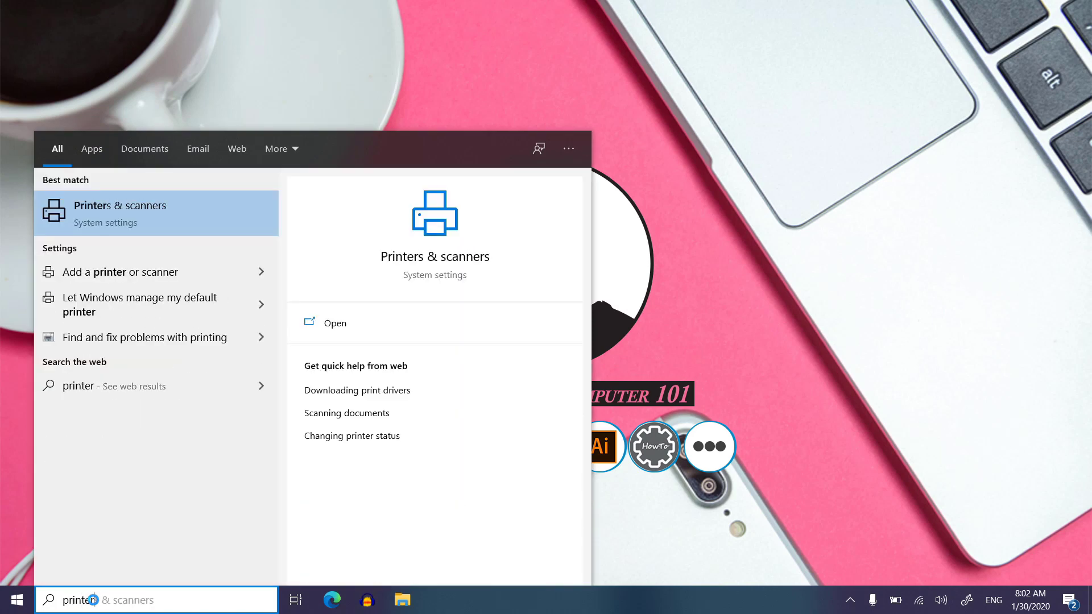
left_click(156, 219)
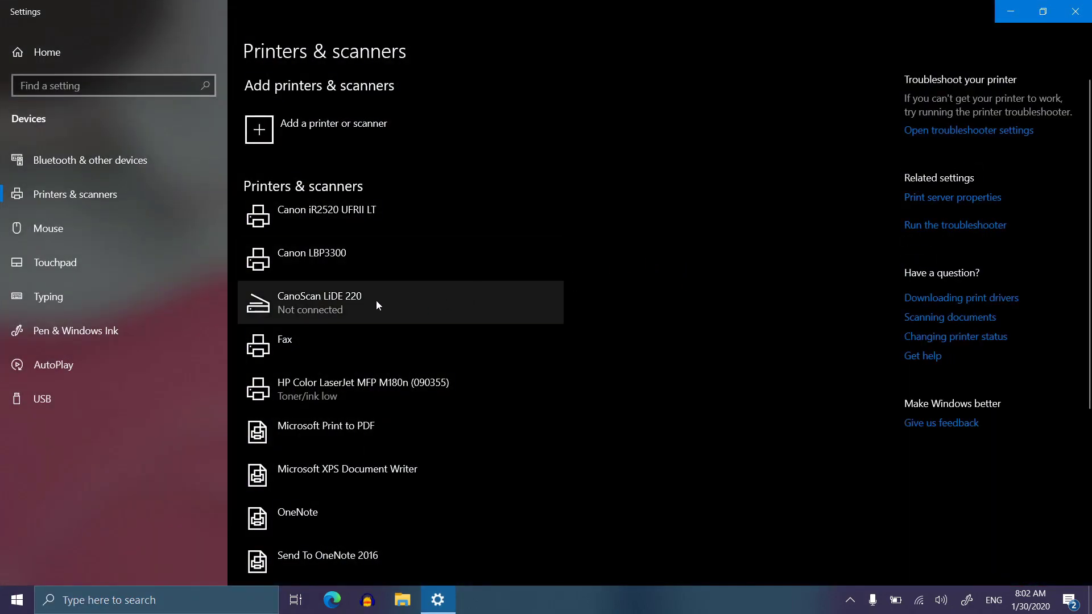
Check the Canon LBP3300 entry in the printer list and close the Settings window.
left_click(348, 261)
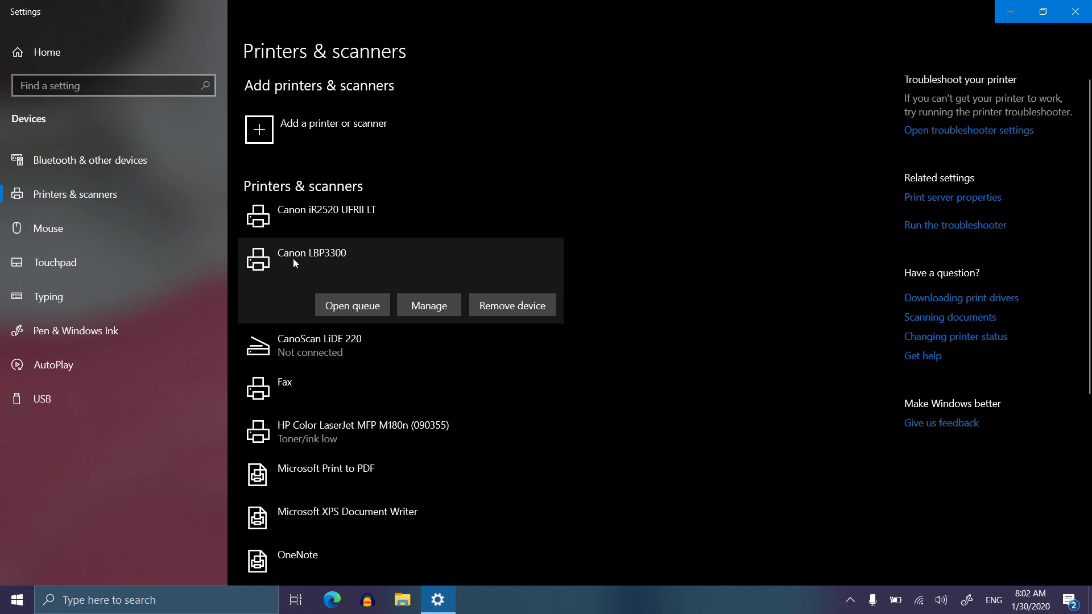
left_click(1075, 11)
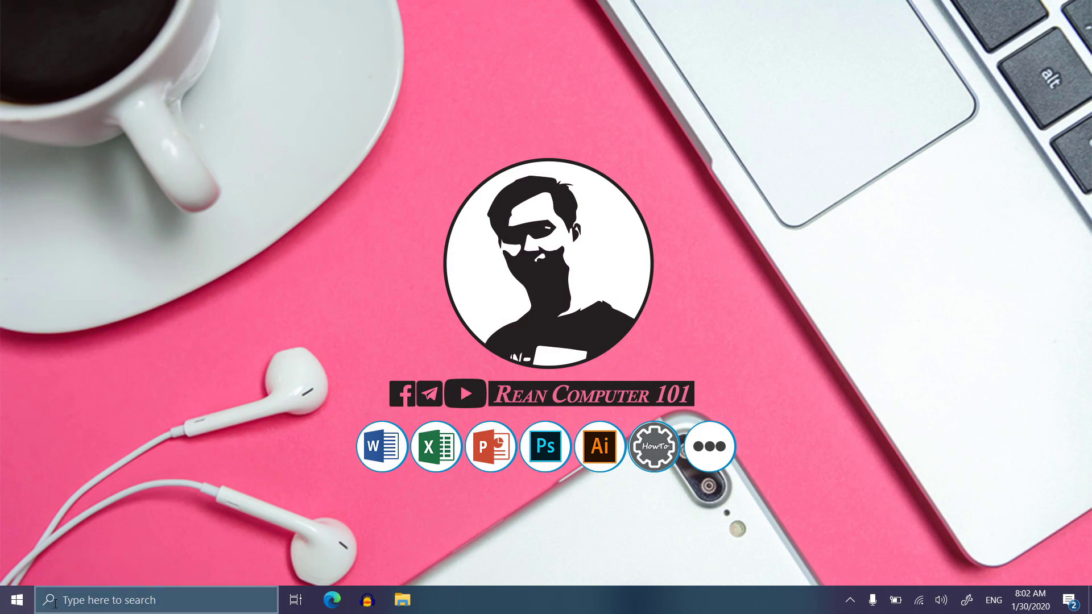
Switch to Word by running winword from the Run dialog and create a blank document.
left_click(17, 600)
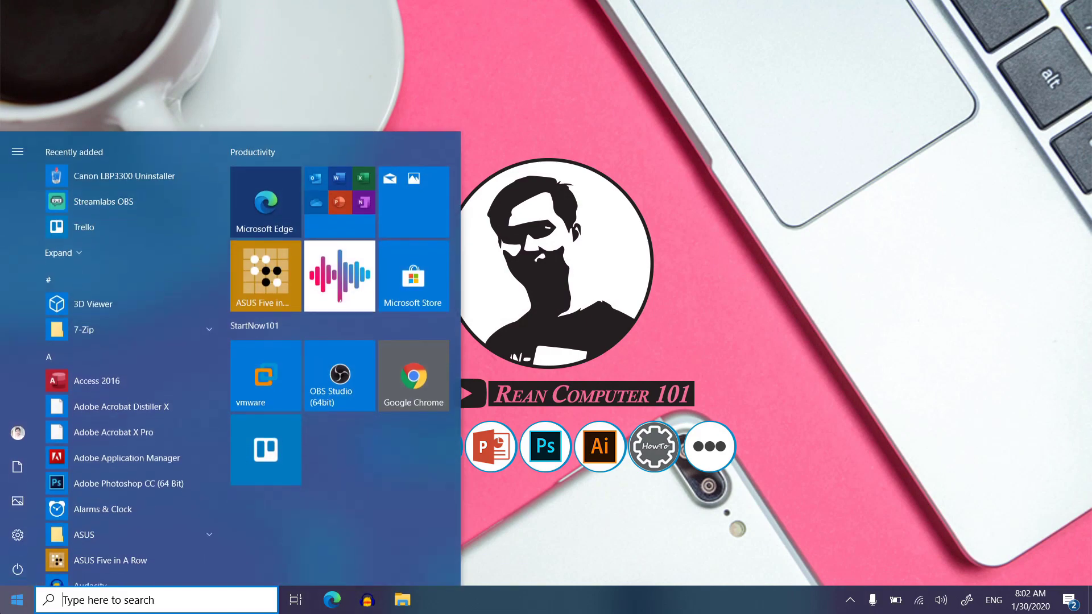
left_click(17, 600)
key("super+r")
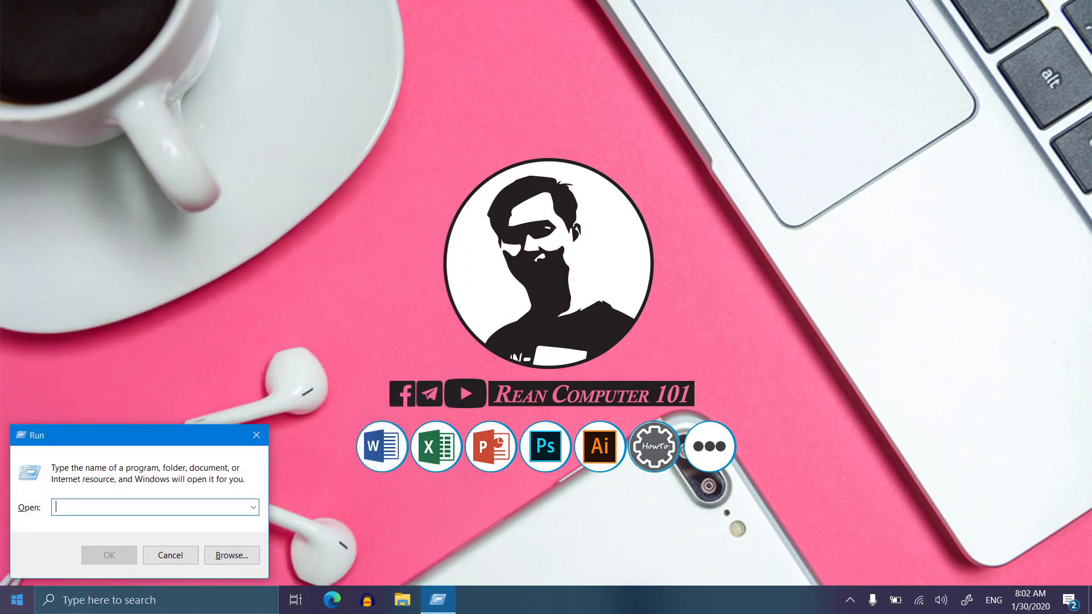
type("winword")
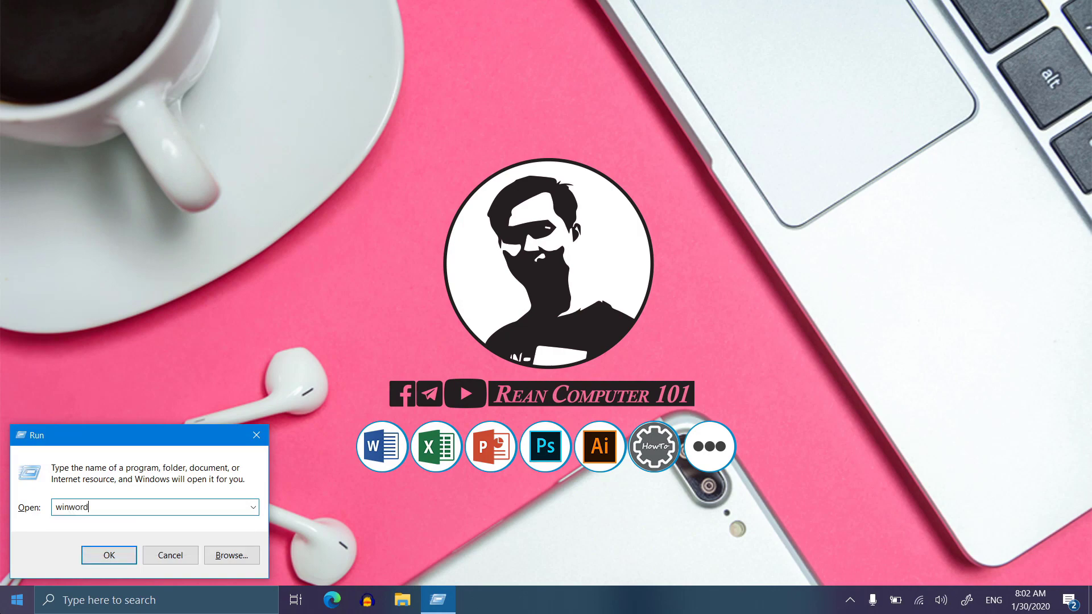
key("ctrl+a")
key("Return")
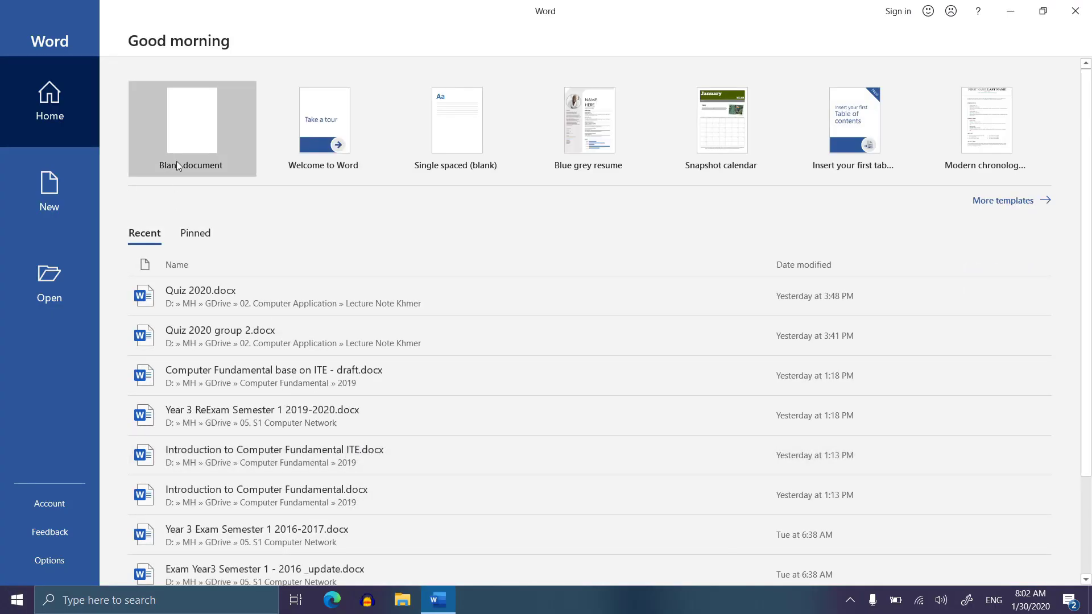
left_click(178, 166)
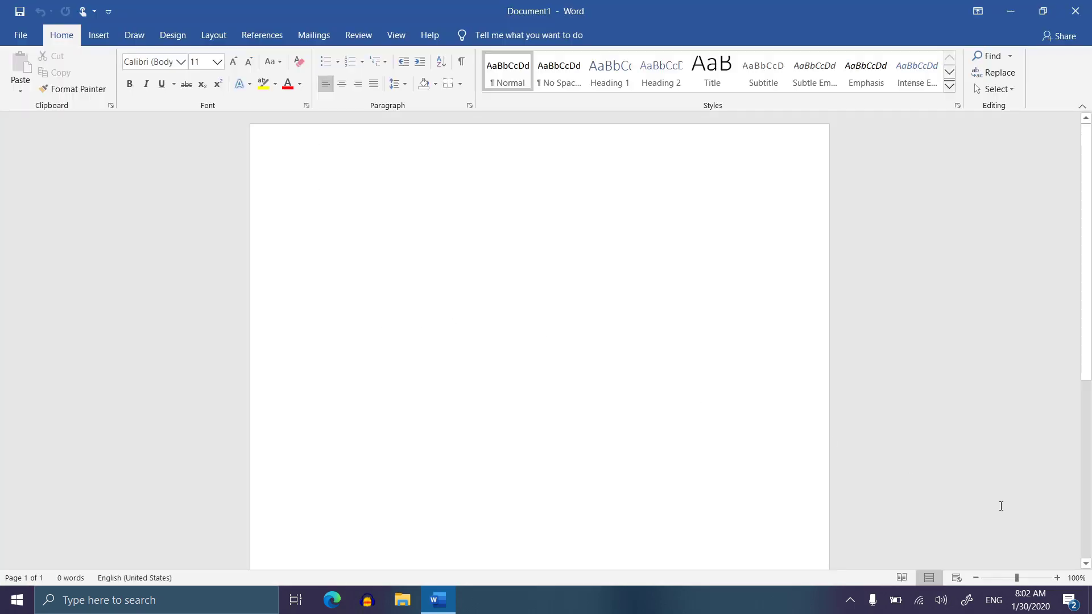
Increase the font size to 18 points in the blank document.
left_click(1031, 578)
left_click_drag(1030, 578, 1027, 579)
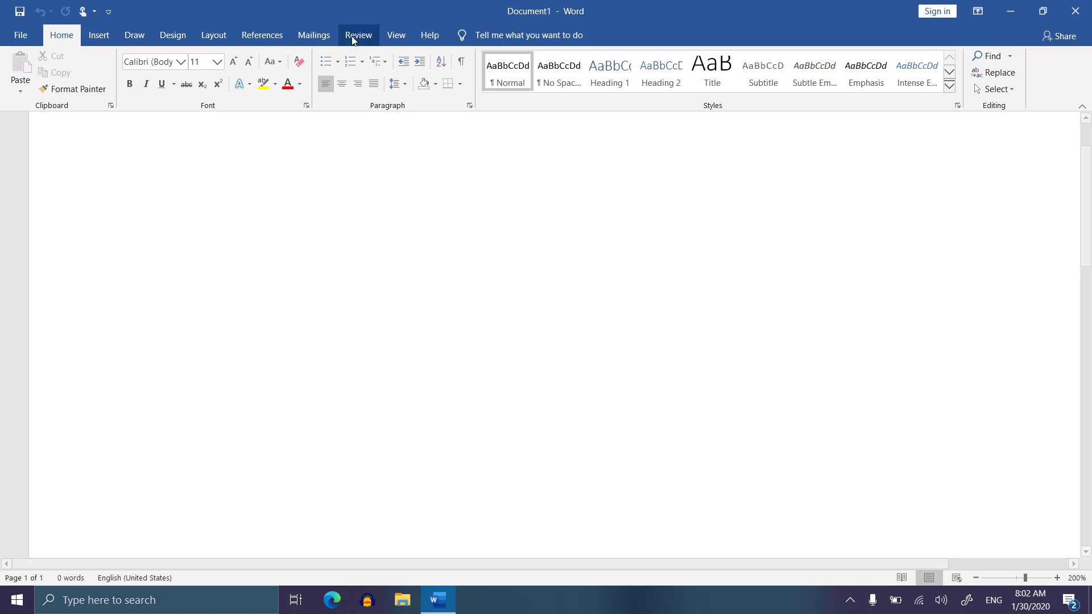
left_click(234, 63)
left_click(233, 63)
left_click(233, 63)
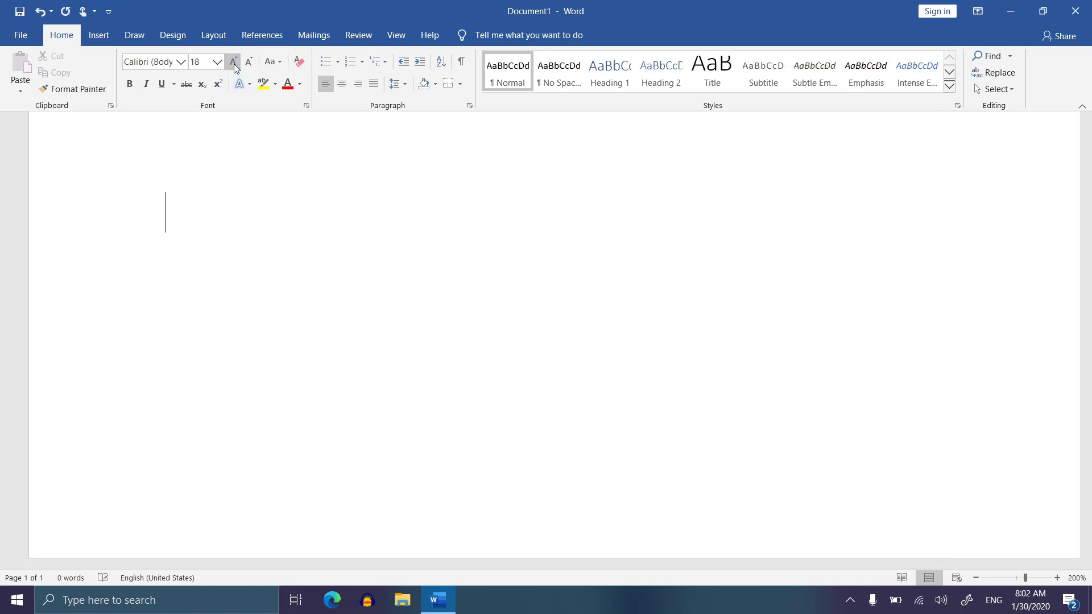
left_click(233, 63)
Enter the sample text "Rean Computer 101" on the first line of the document.
type("R")
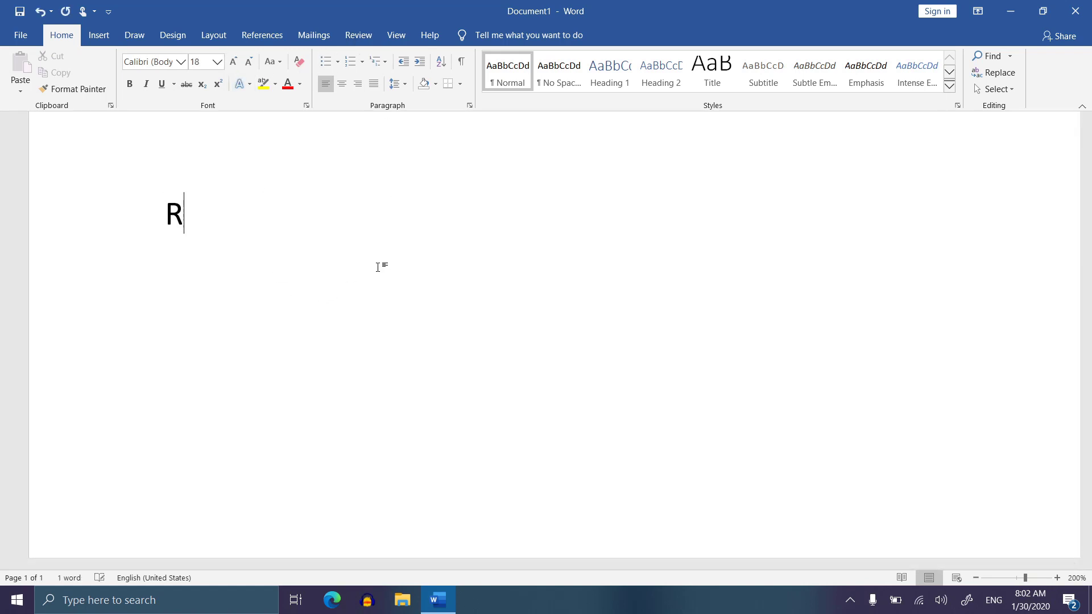
type("e")
key("BackSpace")
type("ean")
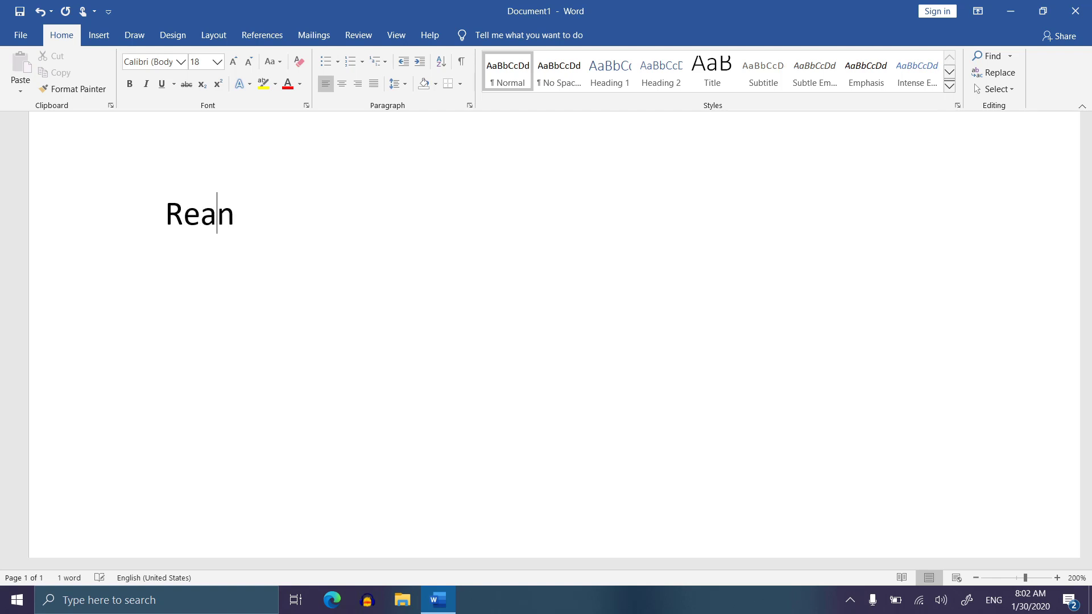
type(" Compute")
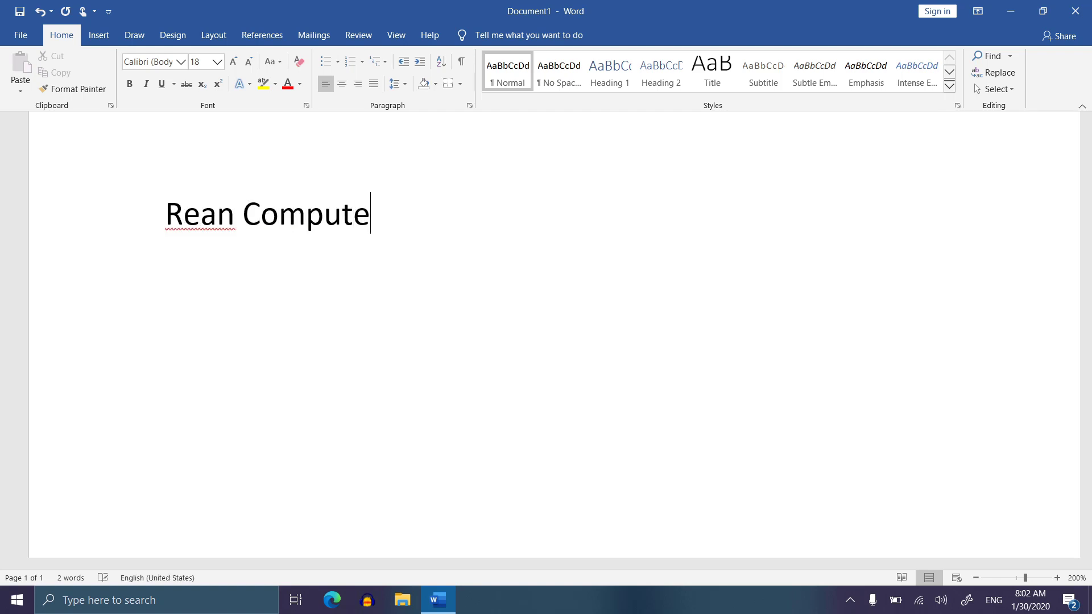
type("r 101")
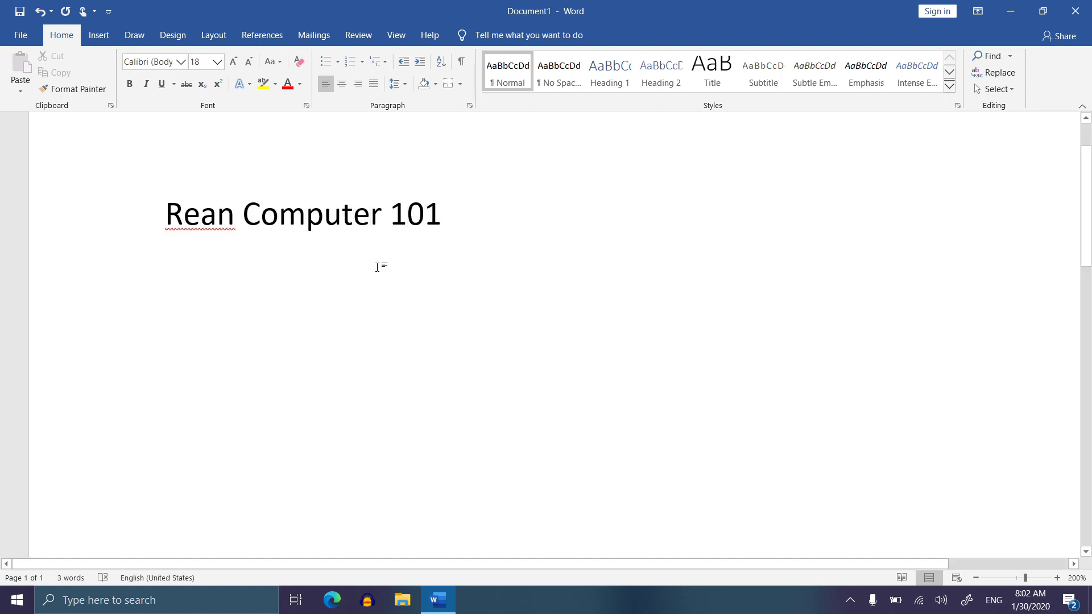
Print the document on the Canon LBP3300 and close Word without saving the changes.
left_click(21, 36)
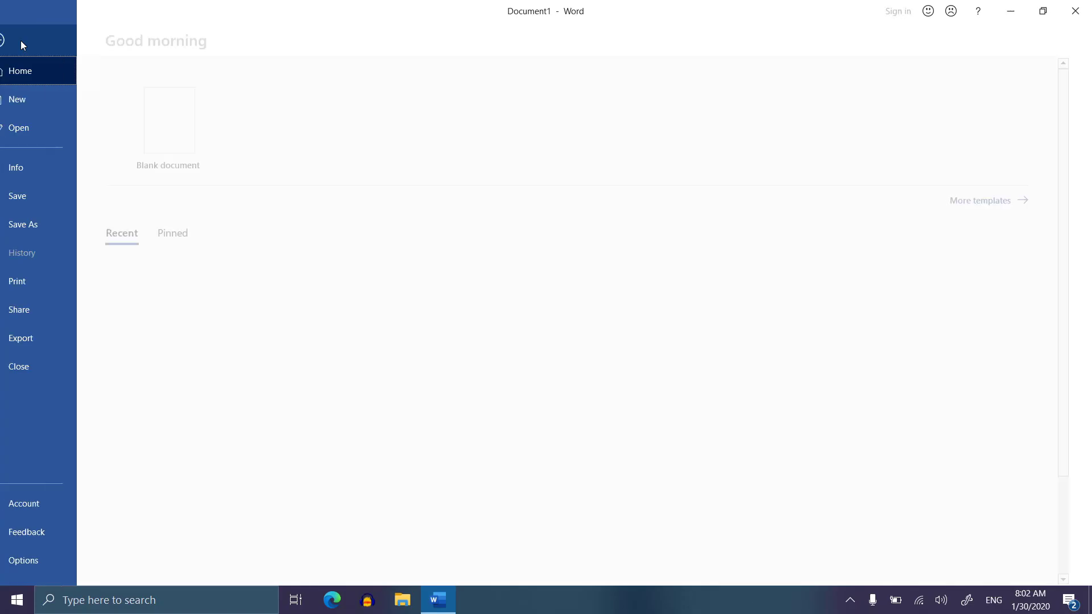
left_click(50, 281)
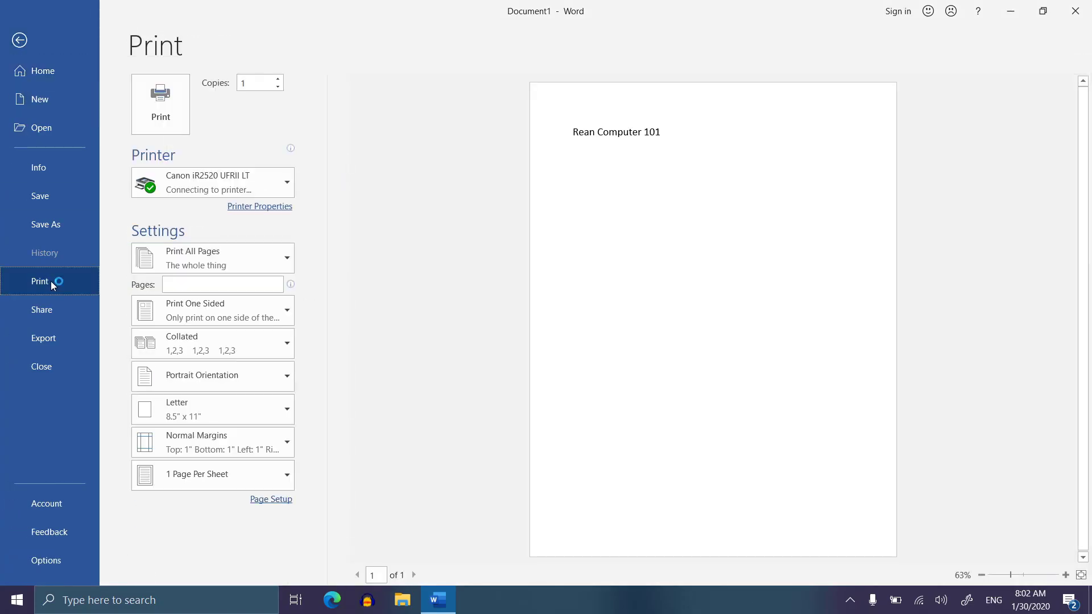
left_click(259, 177)
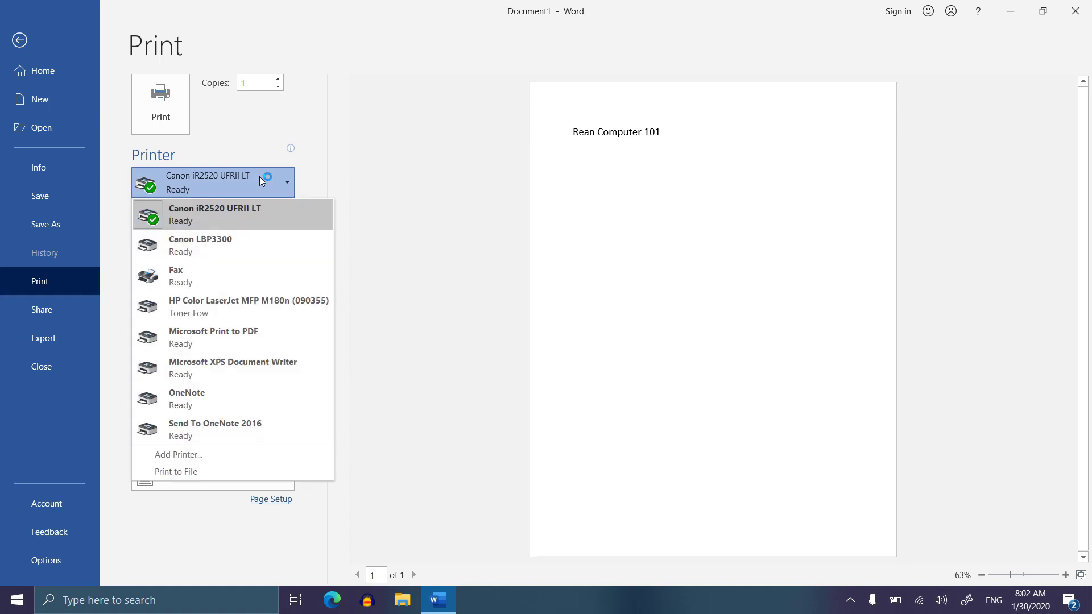
left_click(257, 245)
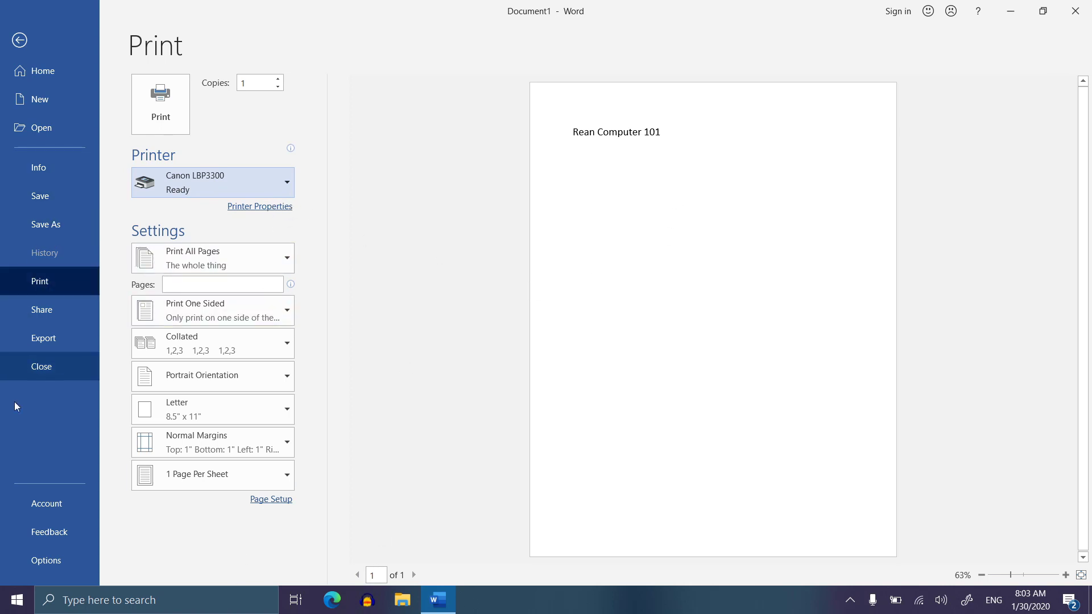
left_click(165, 121)
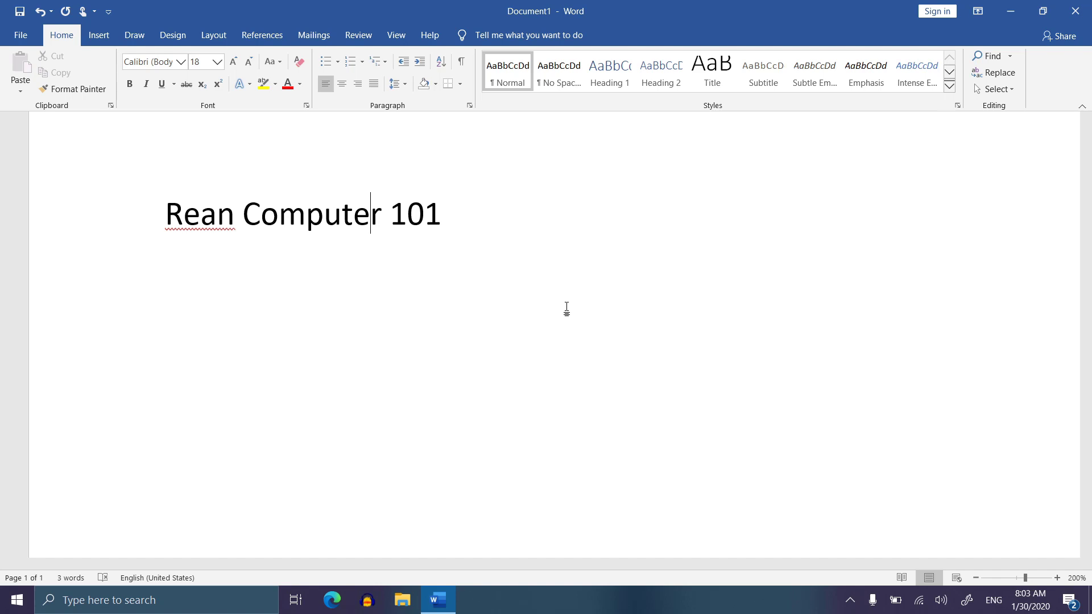
left_click(1086, 10)
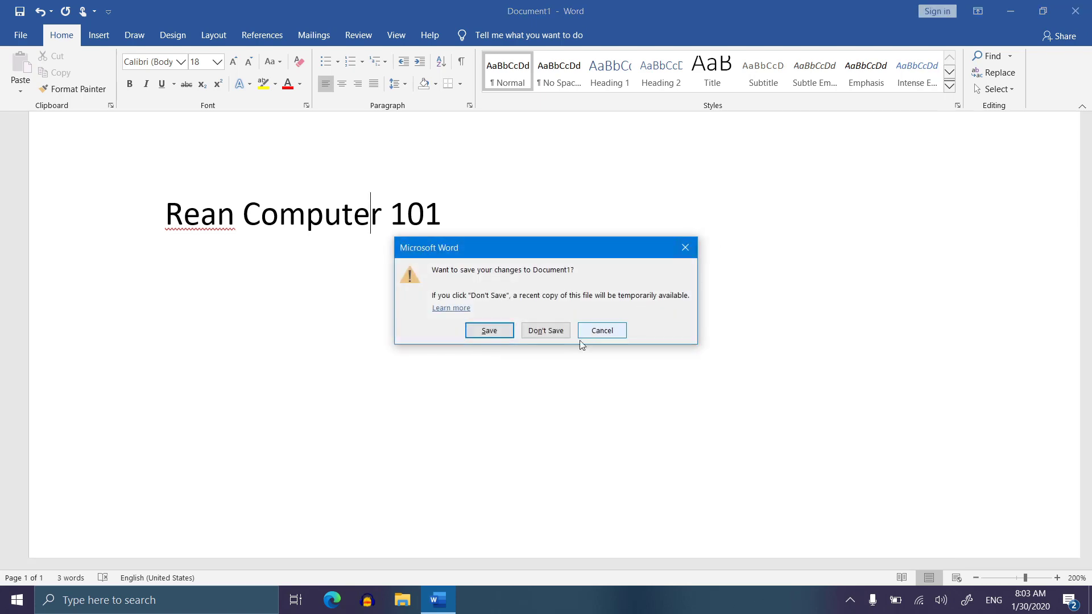
left_click(545, 331)
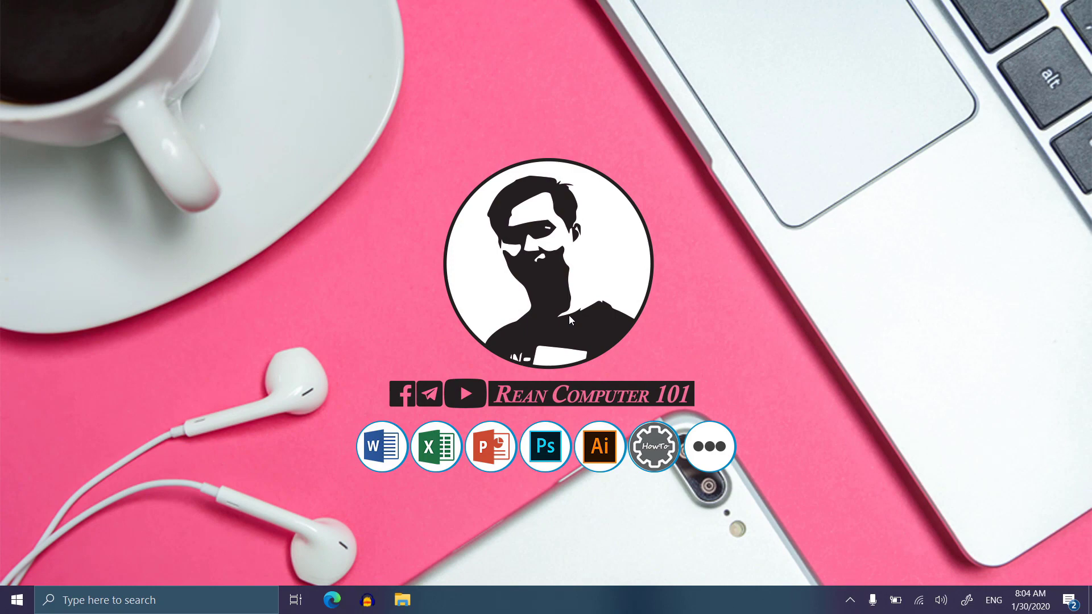
Search Windows for "pr", open the Printers & scanners settings, and open the management page of the Canon LBP3300.
left_click(148, 601)
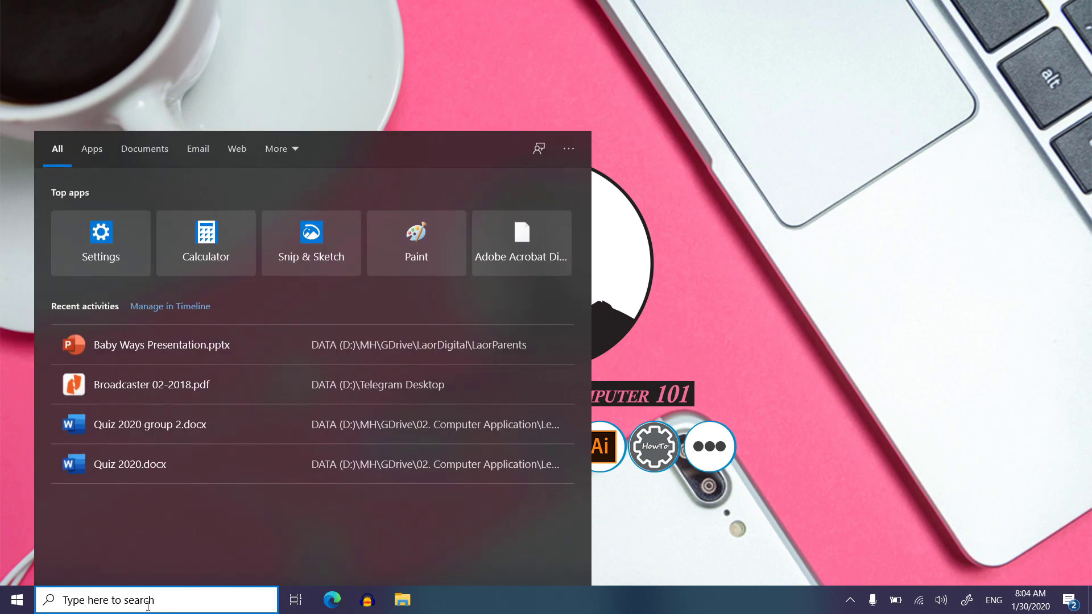
type("pr")
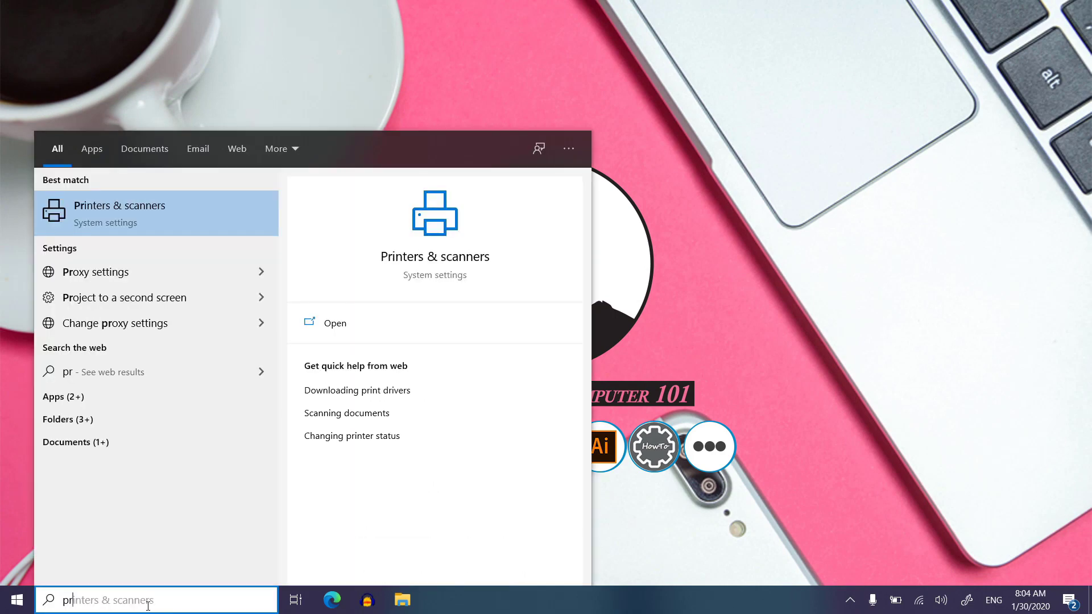
left_click(138, 213)
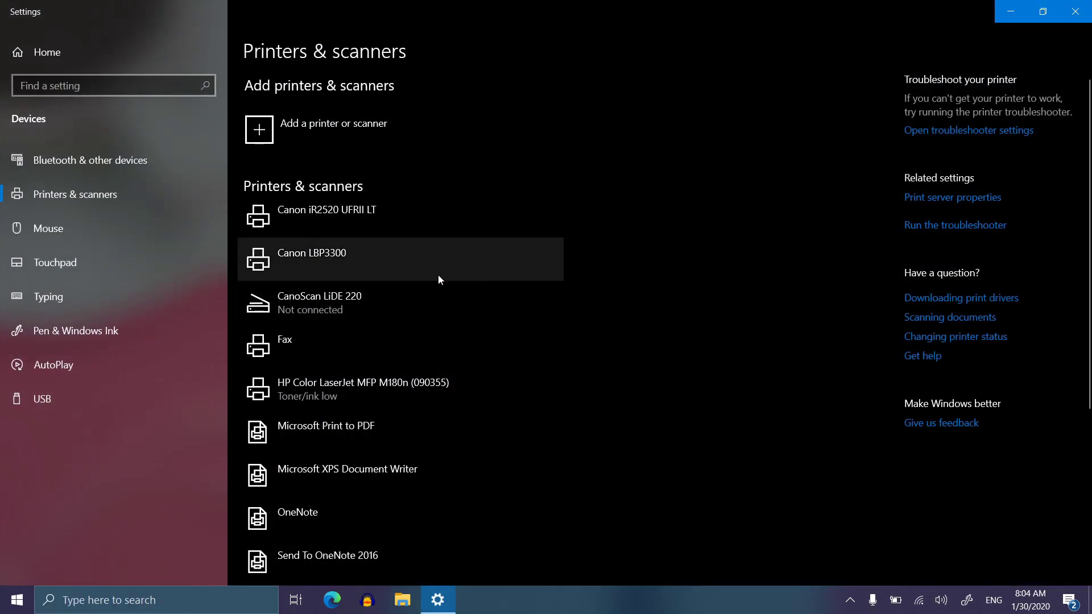
left_click(381, 225)
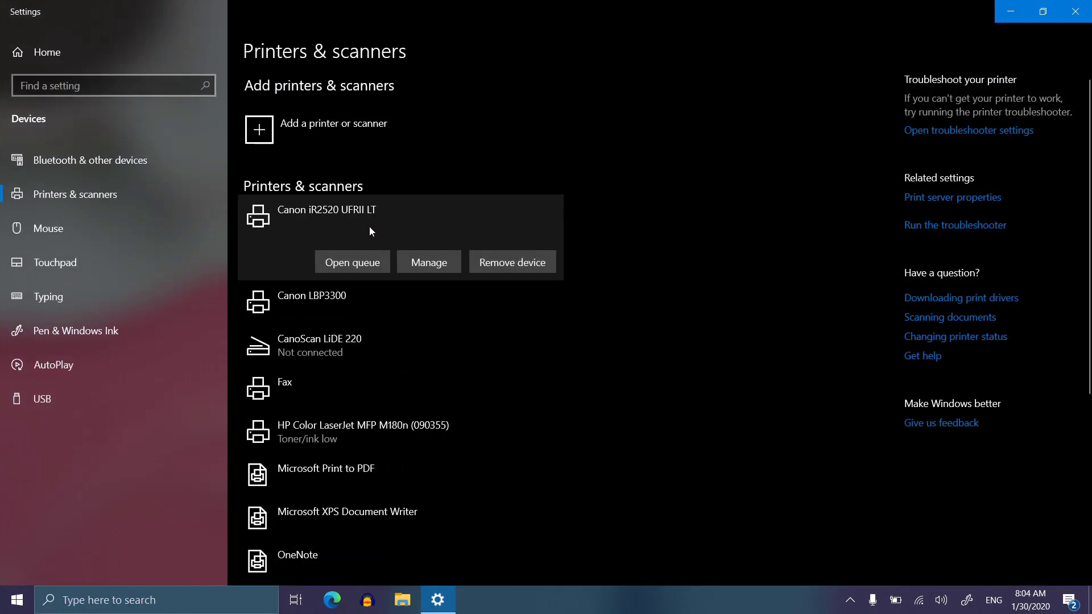
left_click(360, 294)
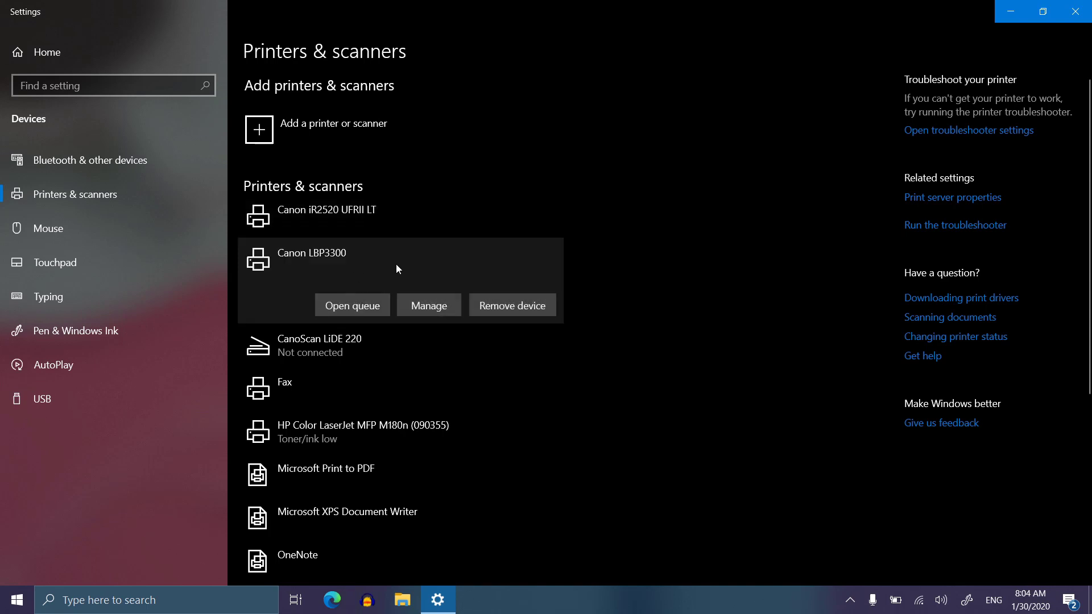
left_click(427, 306)
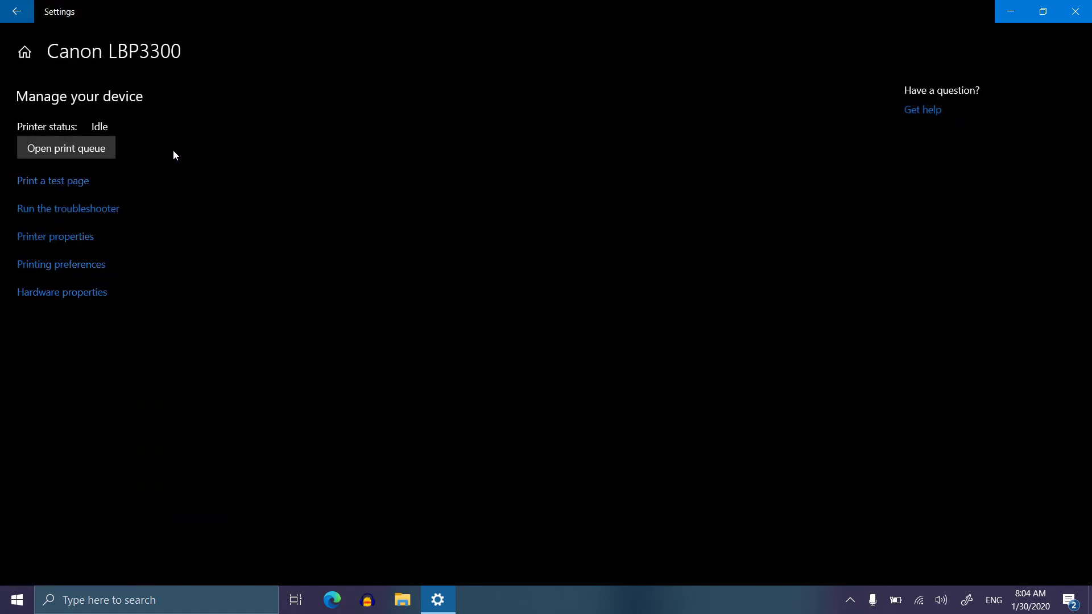
Open the Canon LBP3300 printer properties and examine the sharing, ports, advanced, color management, profile, device and security settings.
left_click(64, 245)
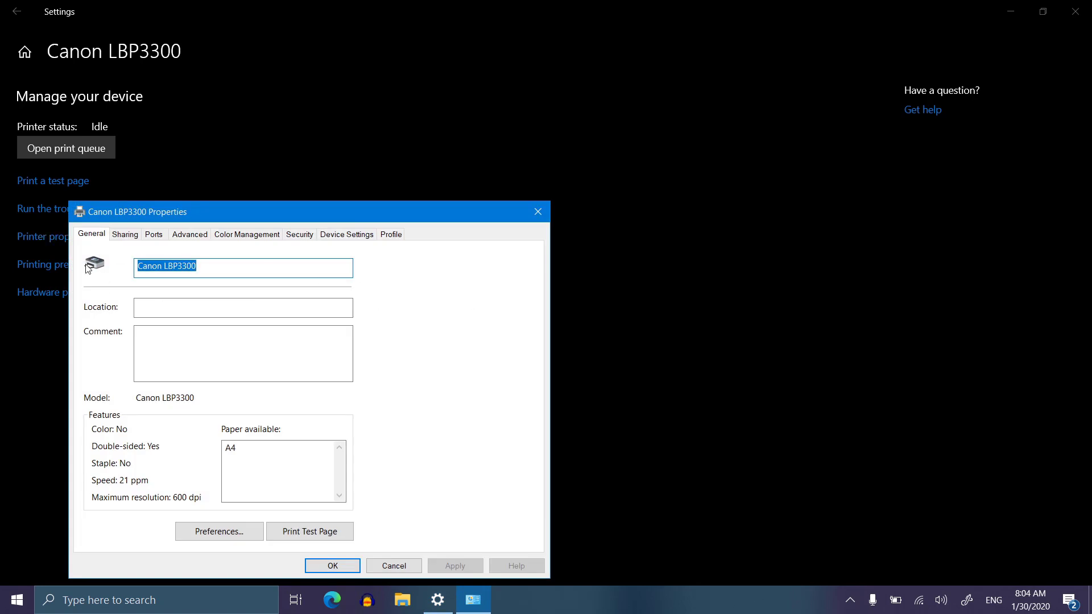
left_click(125, 235)
left_click(162, 239)
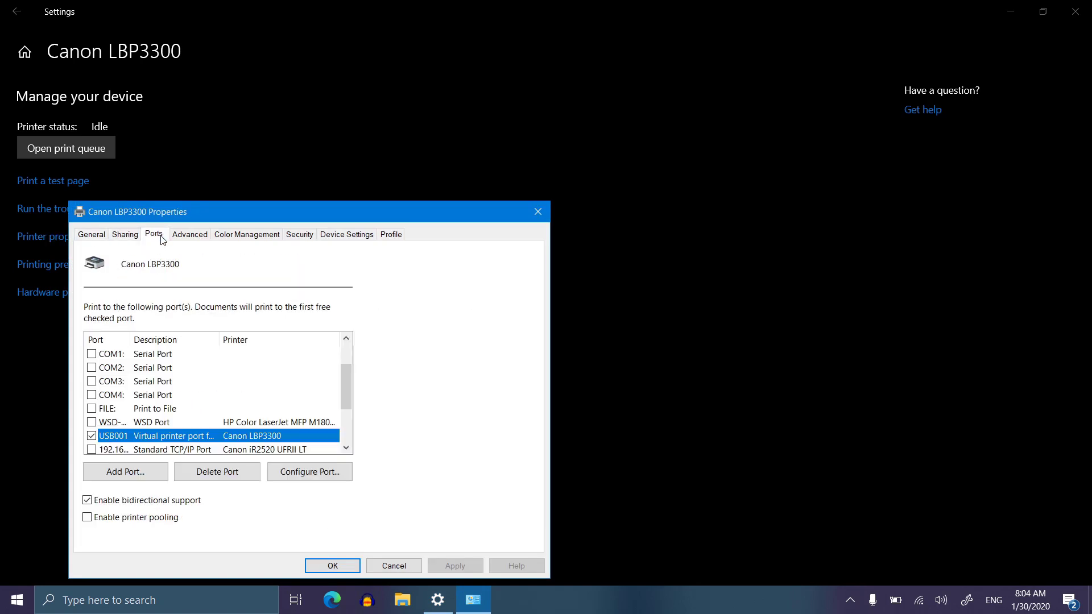
left_click(190, 241)
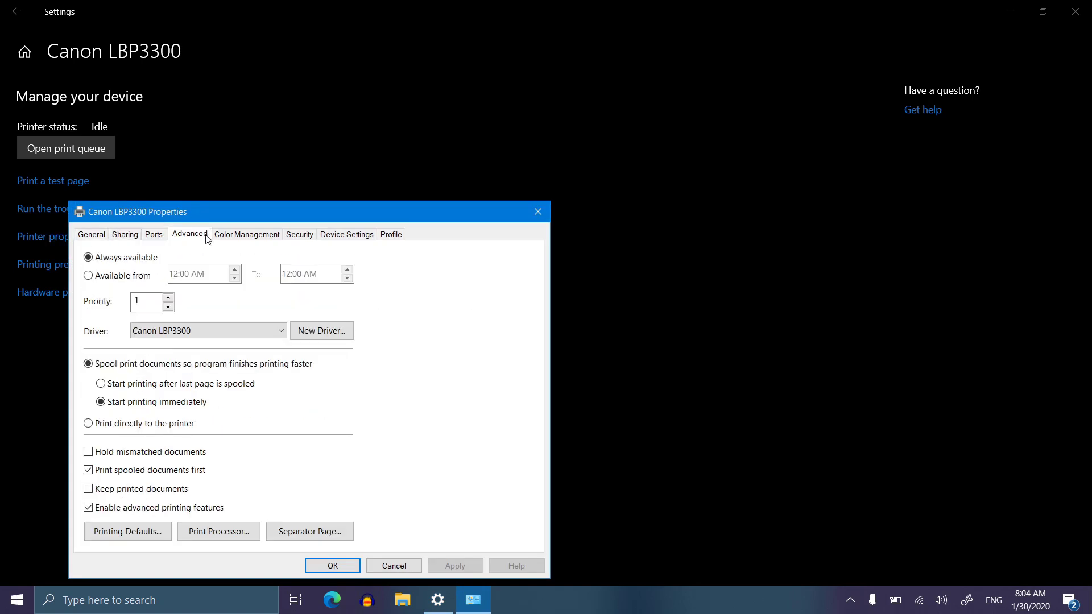
left_click(245, 236)
left_click(395, 237)
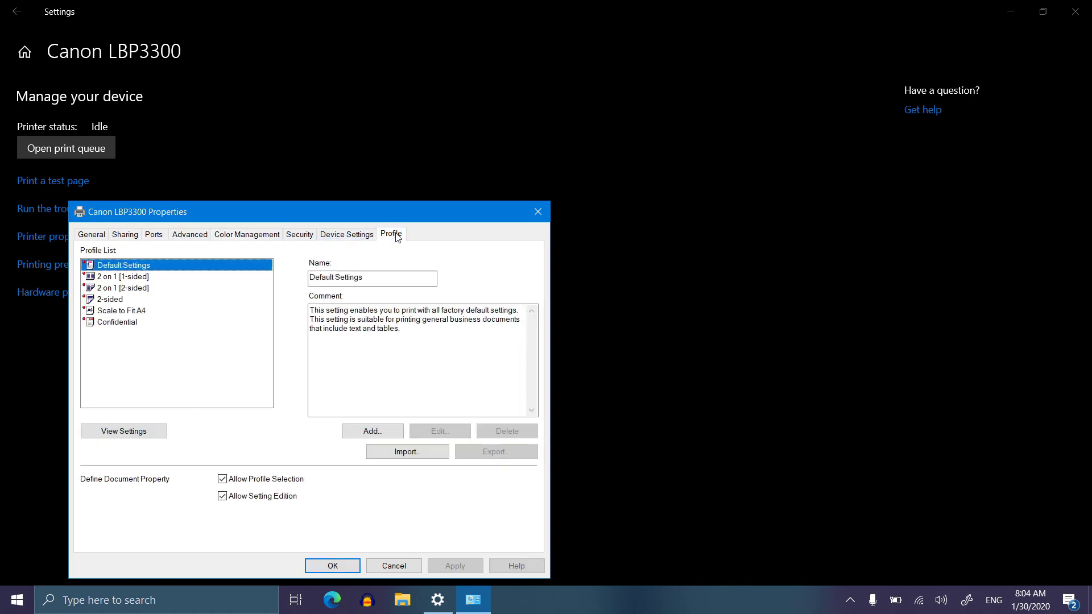
left_click(357, 237)
left_click(302, 236)
left_click(96, 236)
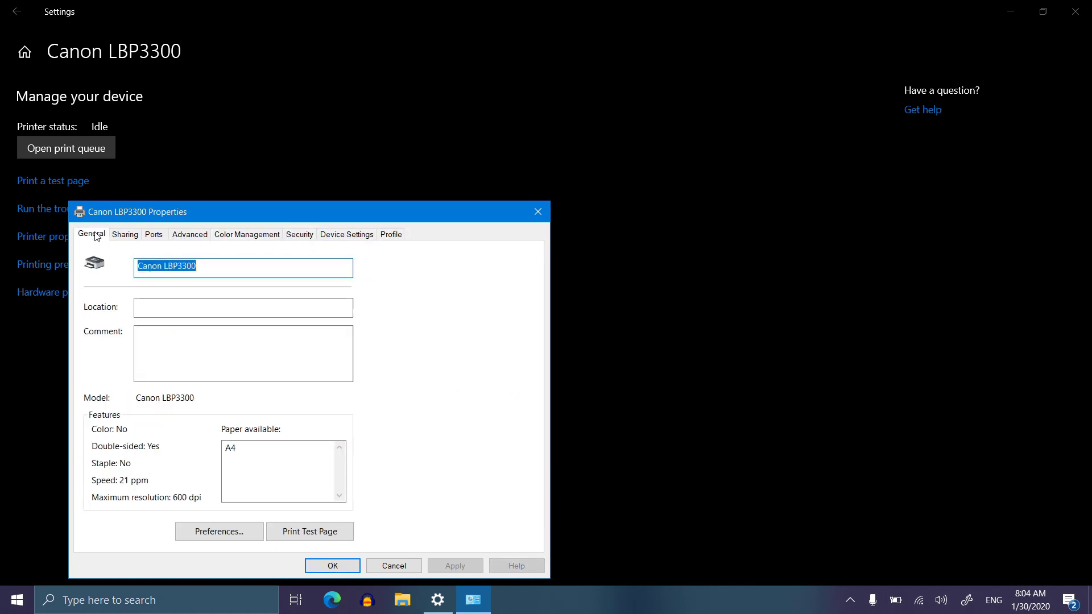
left_click(398, 564)
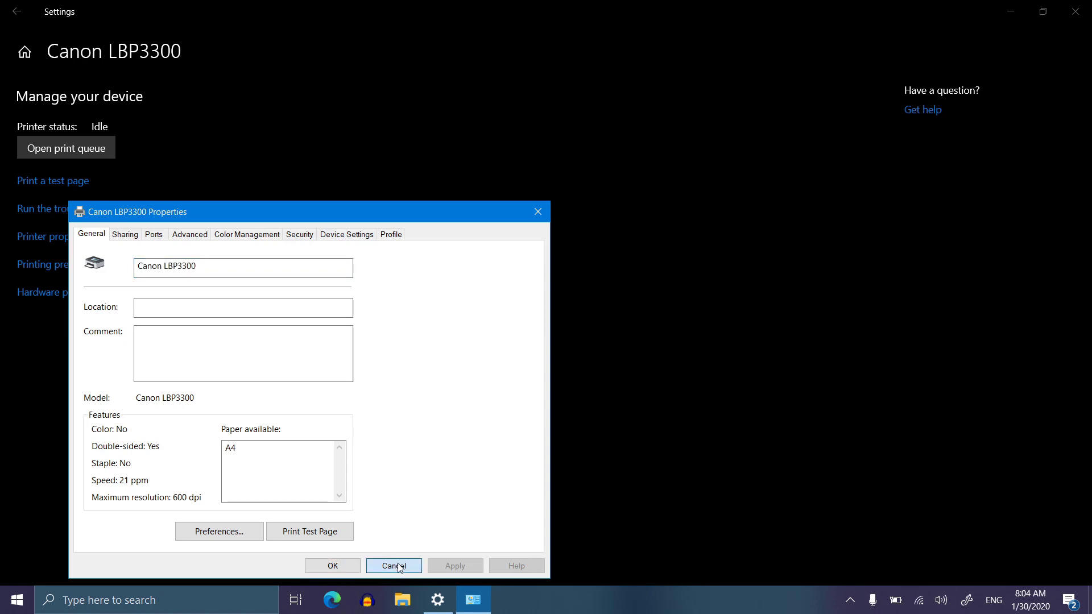
Examine the Canon LBP3300 printing preferences for page setup, finishing, paper source and quality, and close the preferences and printer properties.
left_click(223, 532)
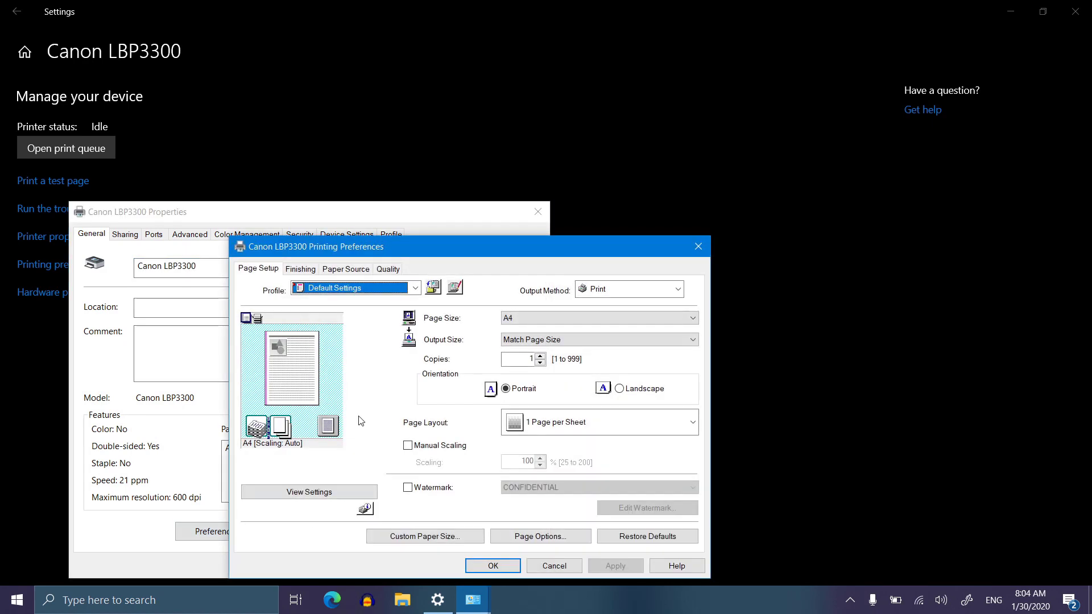
left_click(300, 269)
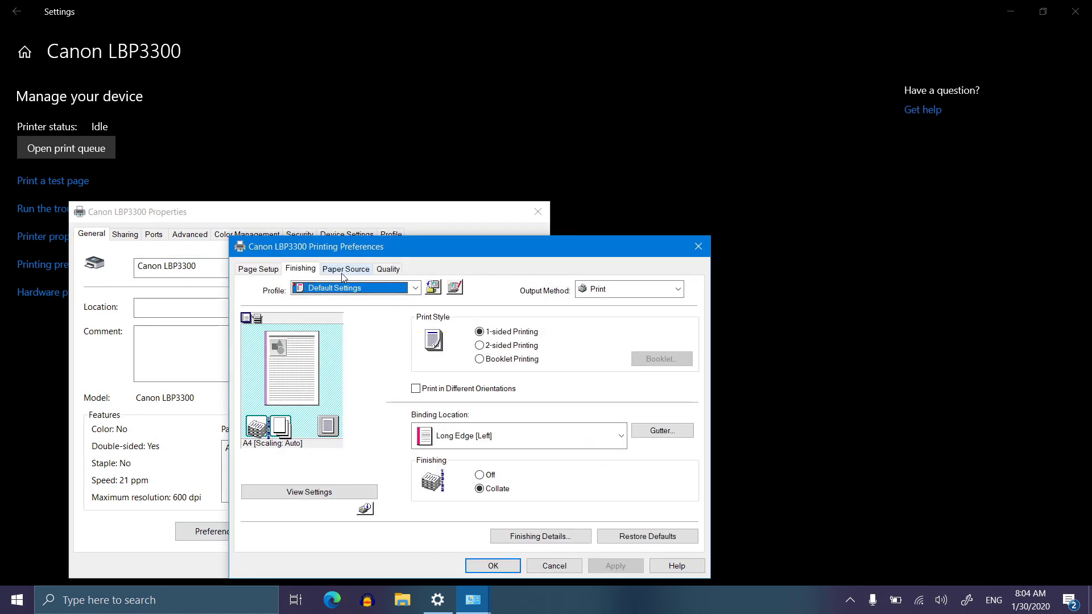
left_click(361, 272)
left_click(383, 271)
left_click(358, 272)
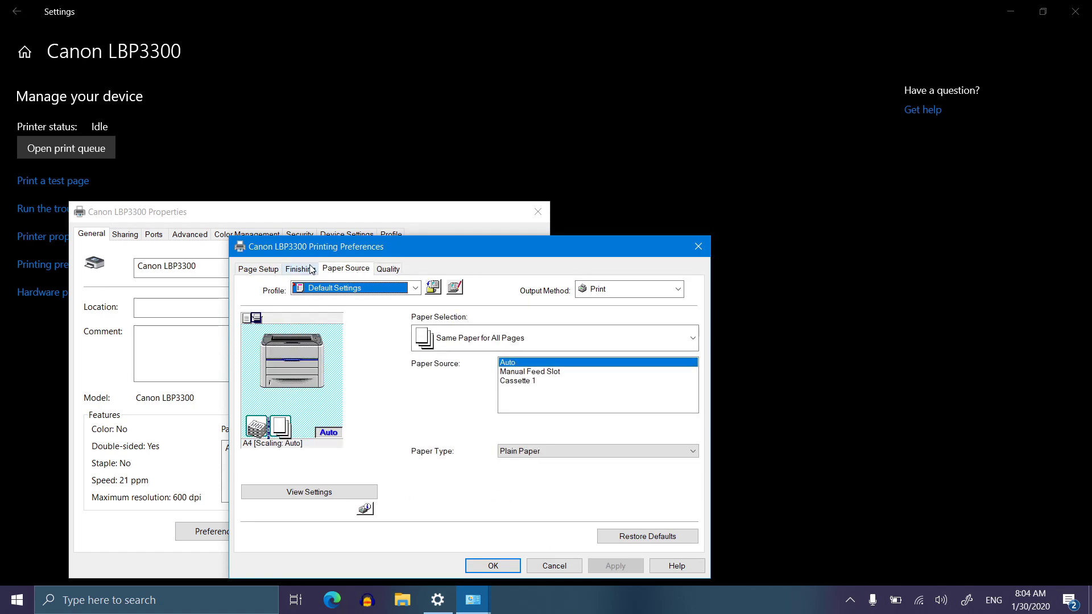
left_click(290, 270)
left_click(270, 268)
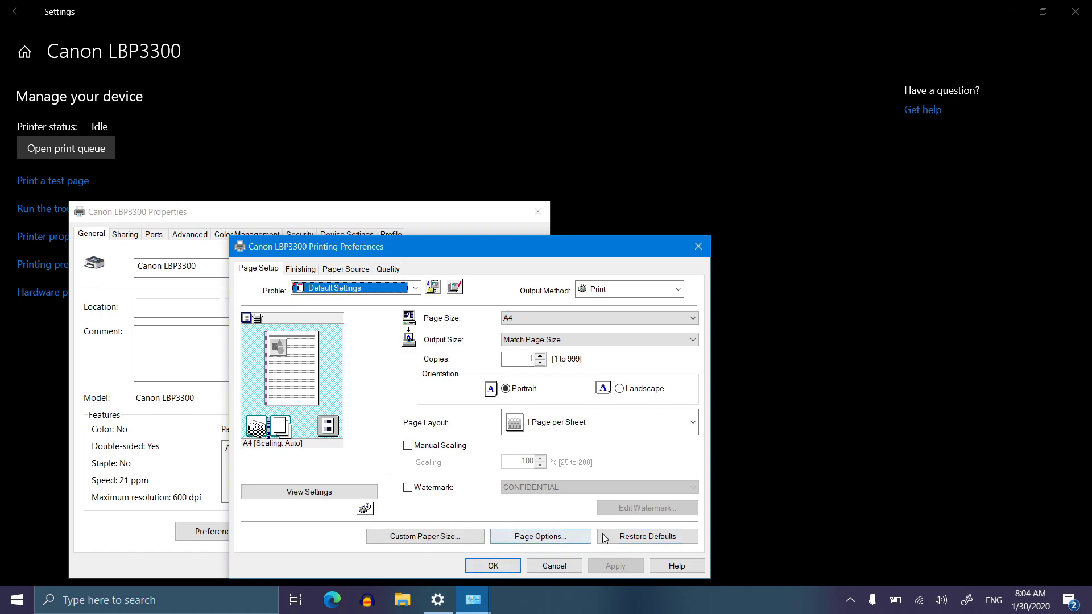
left_click(500, 567)
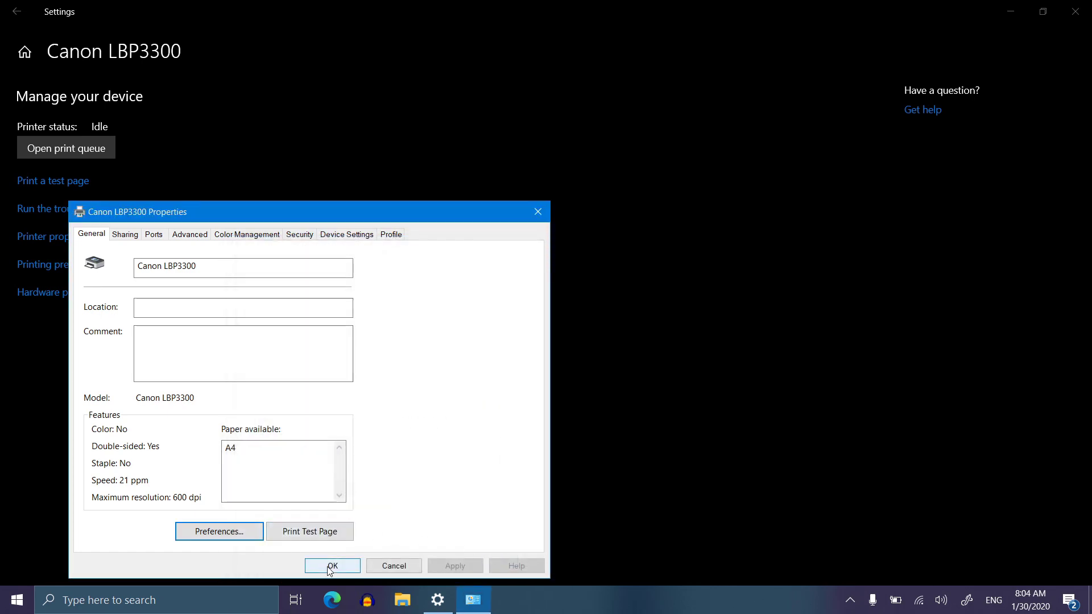
left_click(332, 566)
left_click(83, 266)
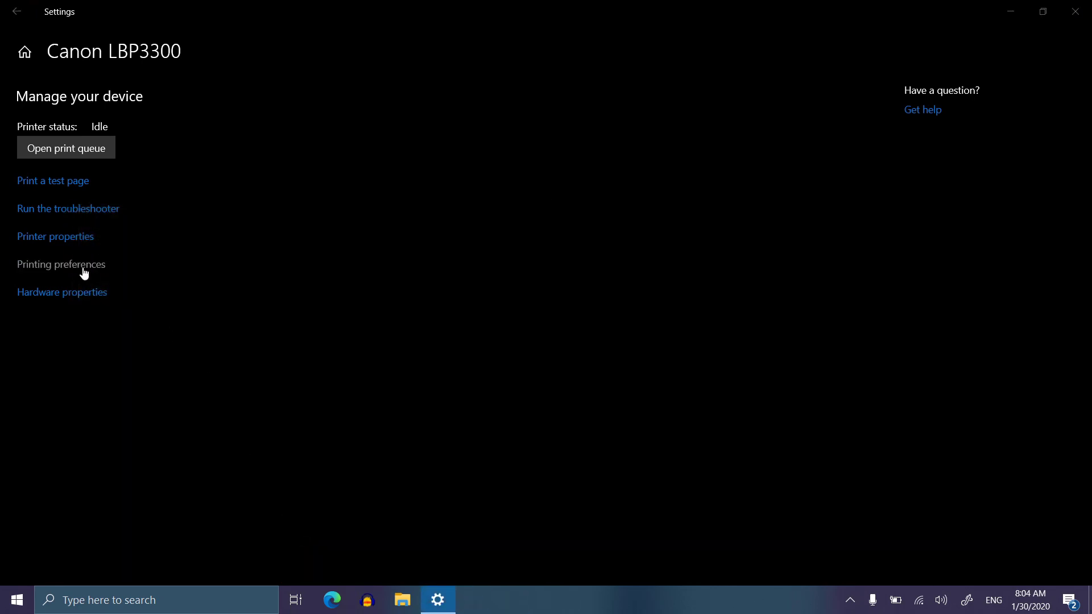
left_click(556, 246)
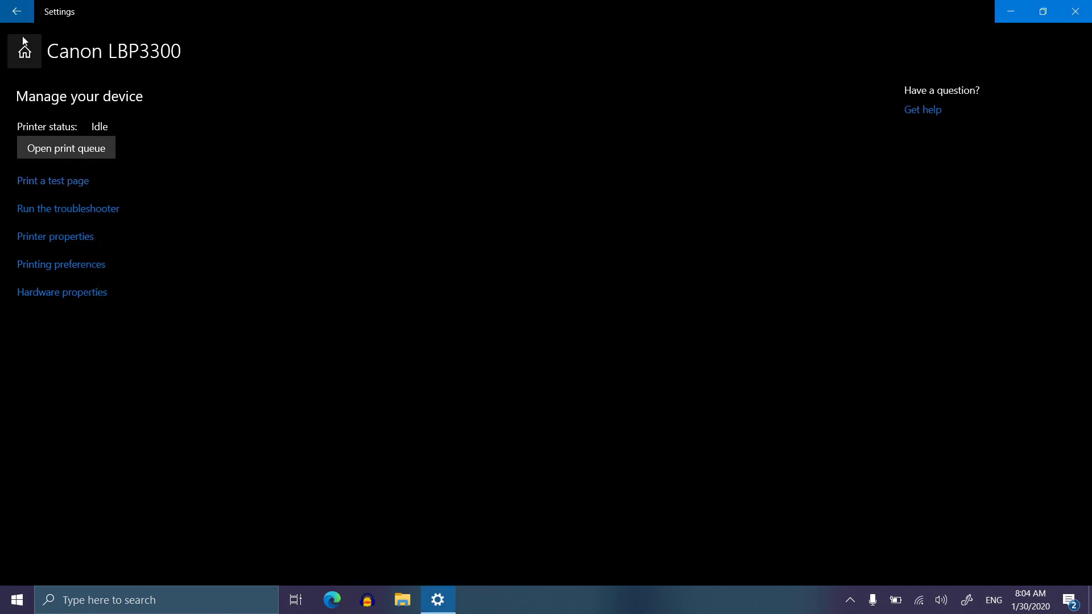
Return to the printers list, view the options for the Canon iR2520 UFRII LT and Canon LBP3300, and close Settings.
left_click(17, 11)
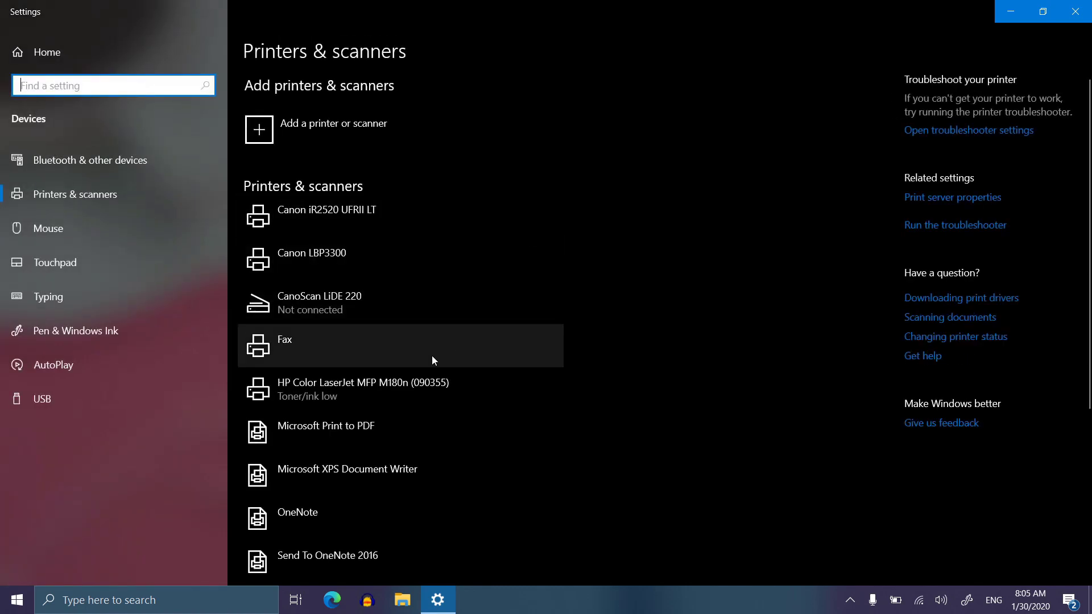
left_click(351, 213)
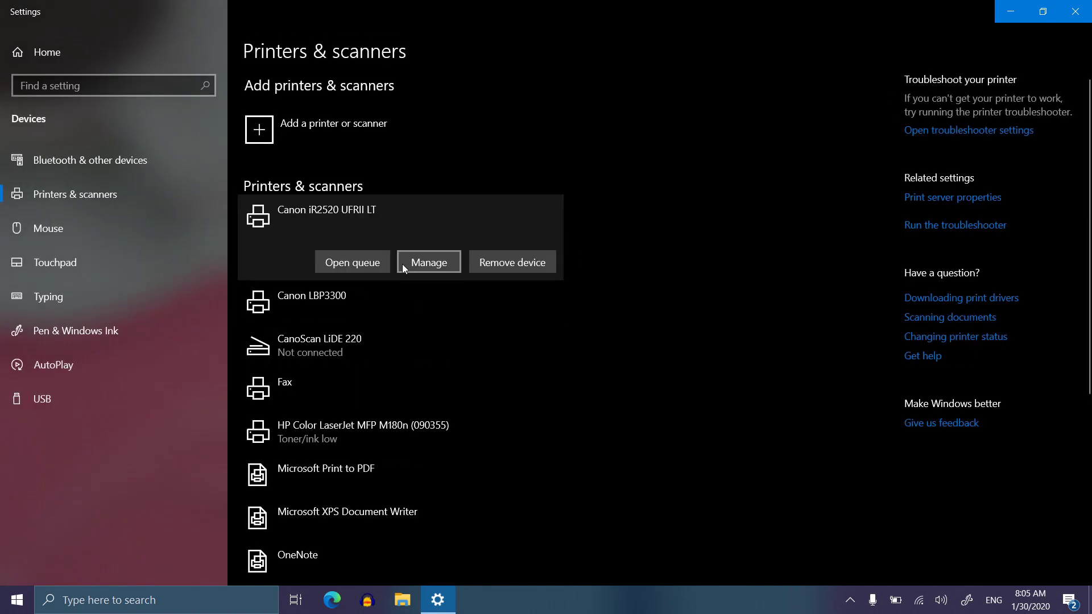
left_click(321, 309)
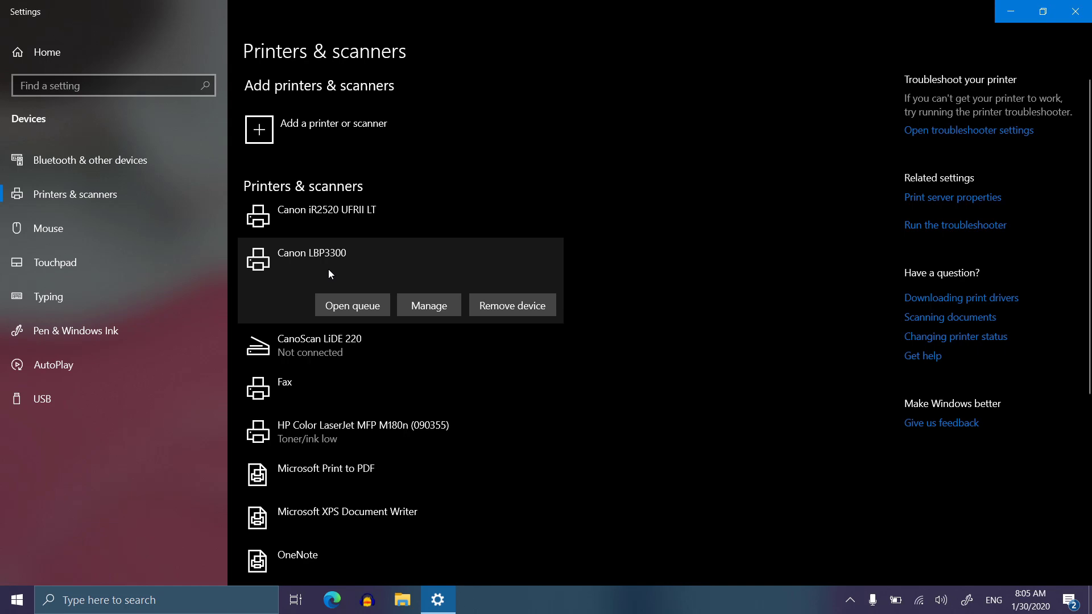
left_click(1074, 13)
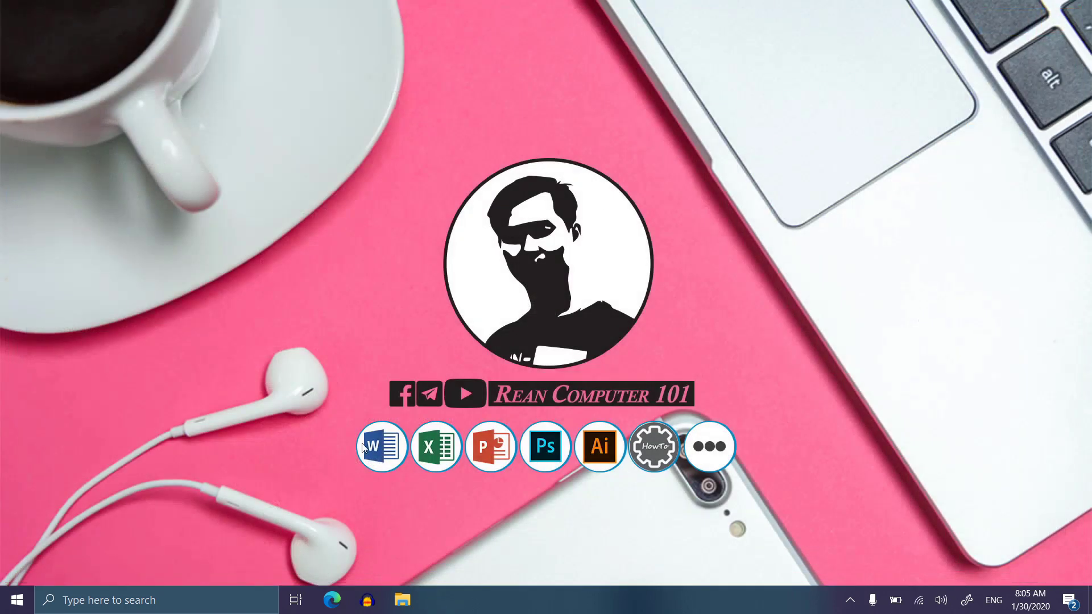
Search Windows for "con", open Control Panel in a maximized window, and show Devices and Printers.
left_click(188, 598)
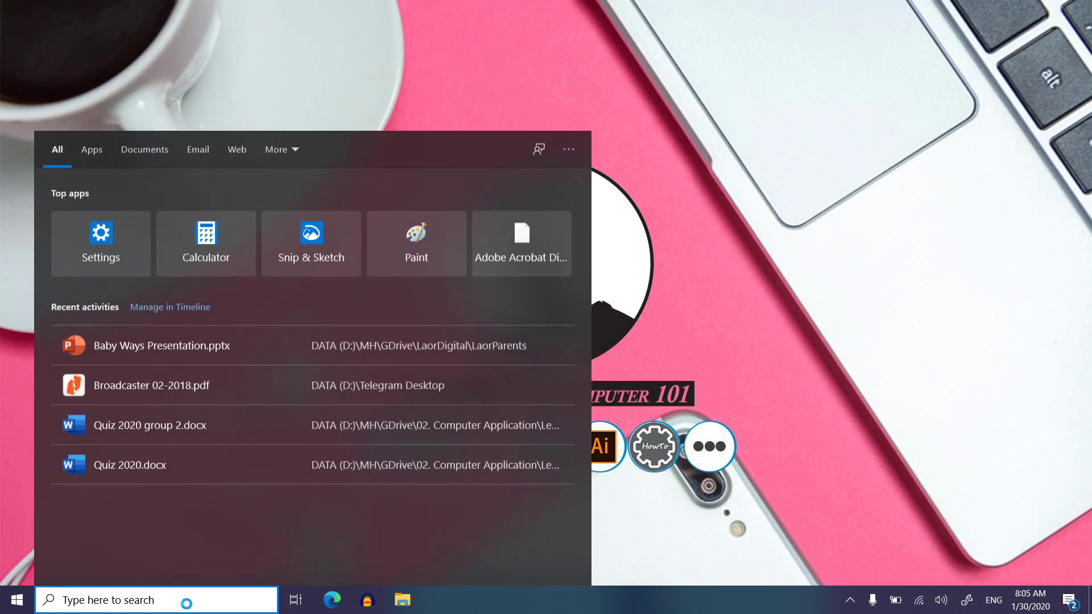
type("con")
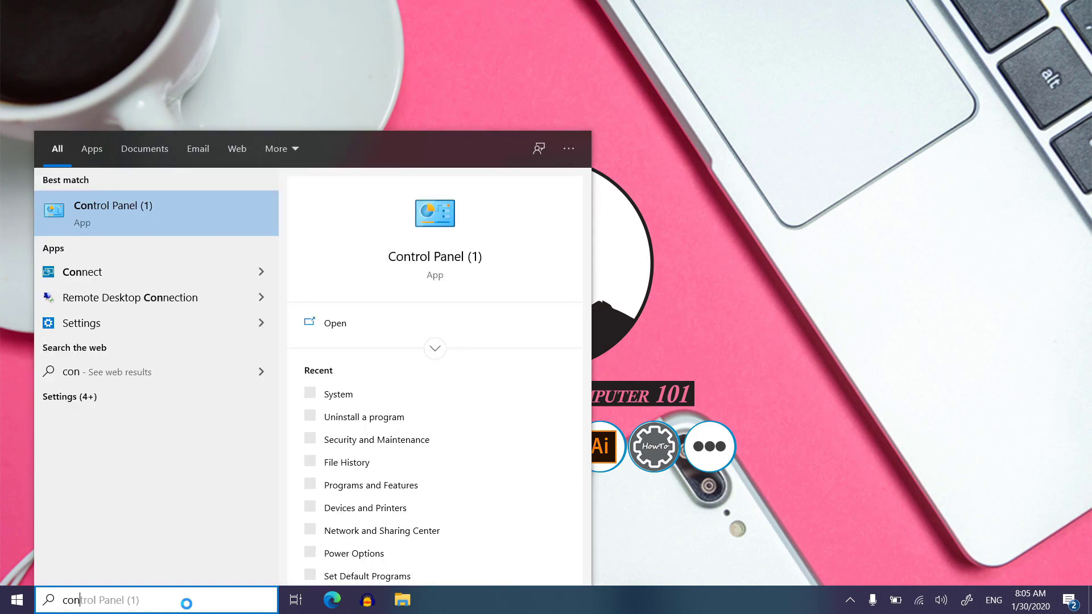
left_click(175, 212)
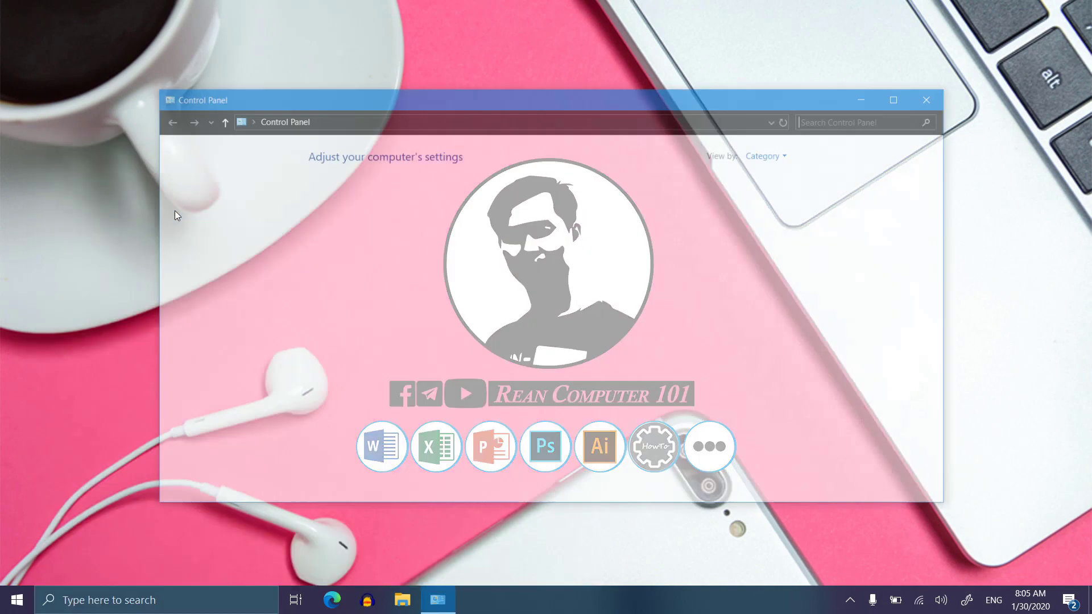
left_click(899, 96)
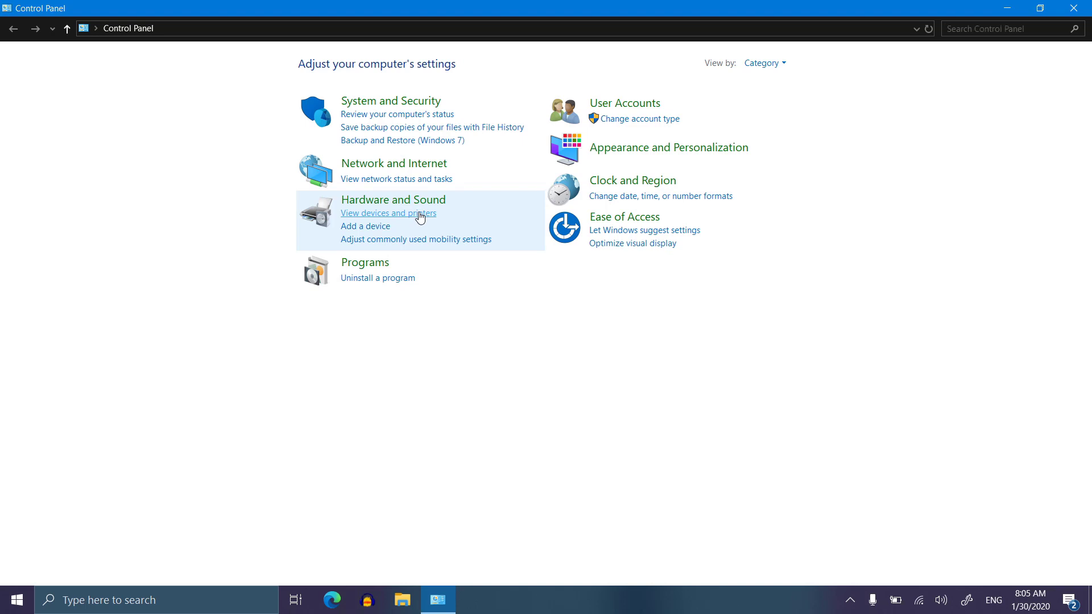
left_click(419, 214)
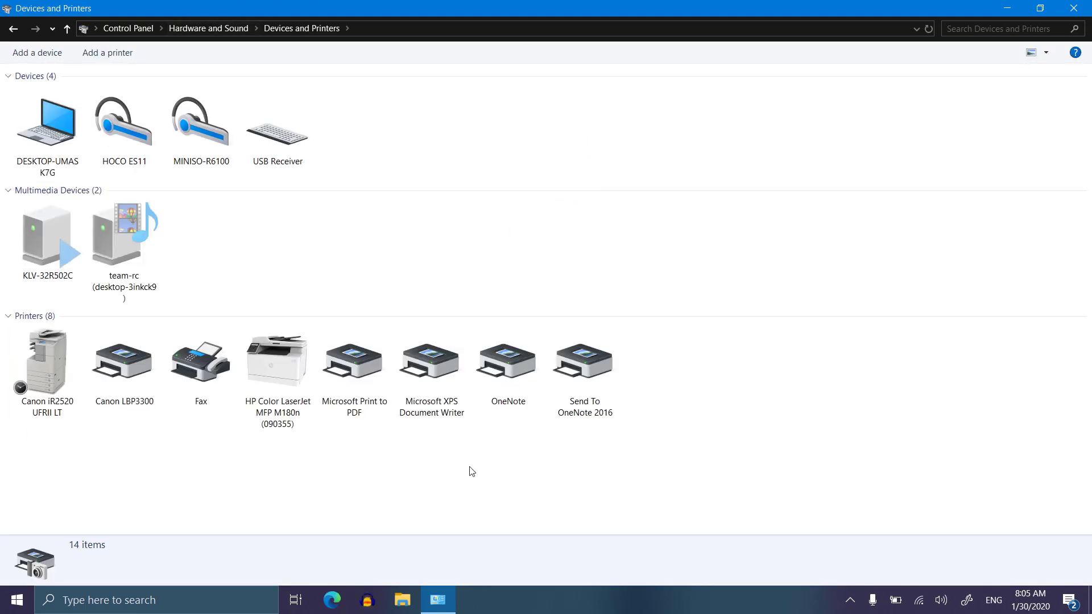
Set the Canon LBP3300 as the default printer, accepting that Windows stops managing the default printer.
left_click(117, 372)
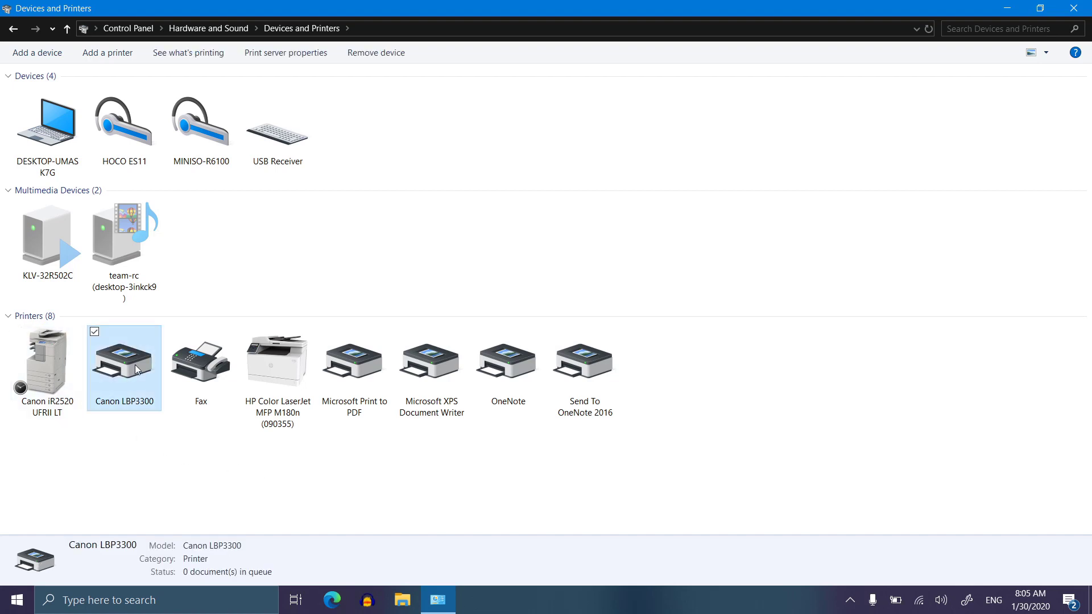
right_click(135, 364)
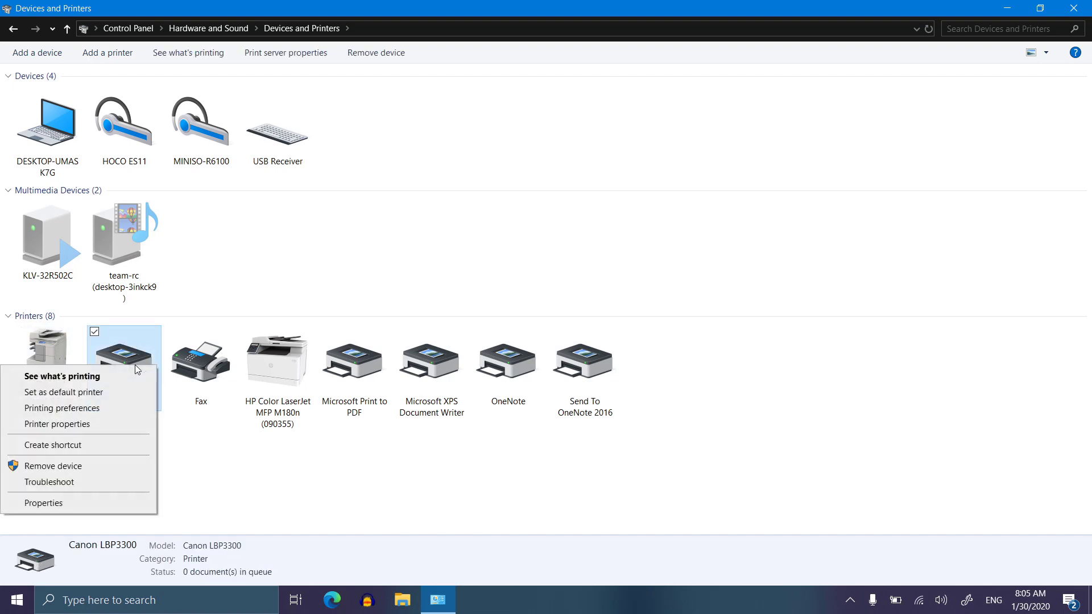
left_click(111, 393)
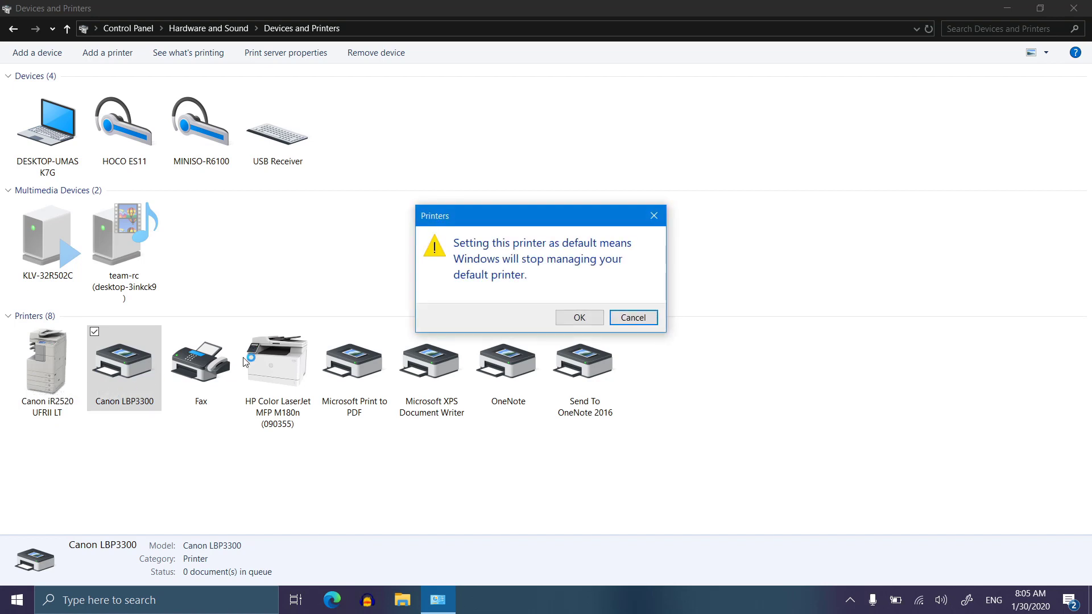
left_click(580, 317)
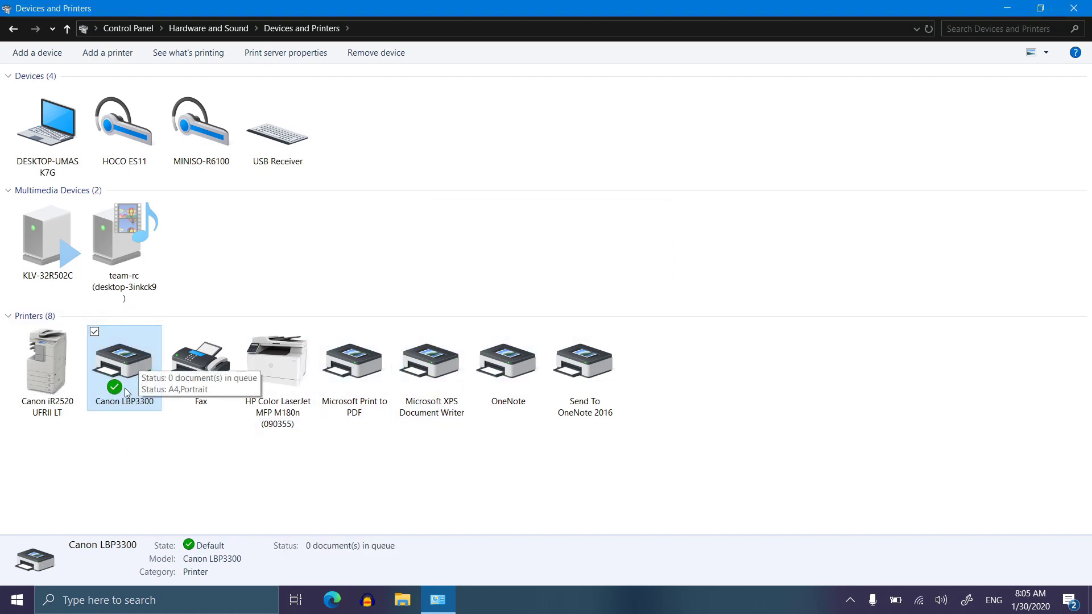
left_click(225, 487)
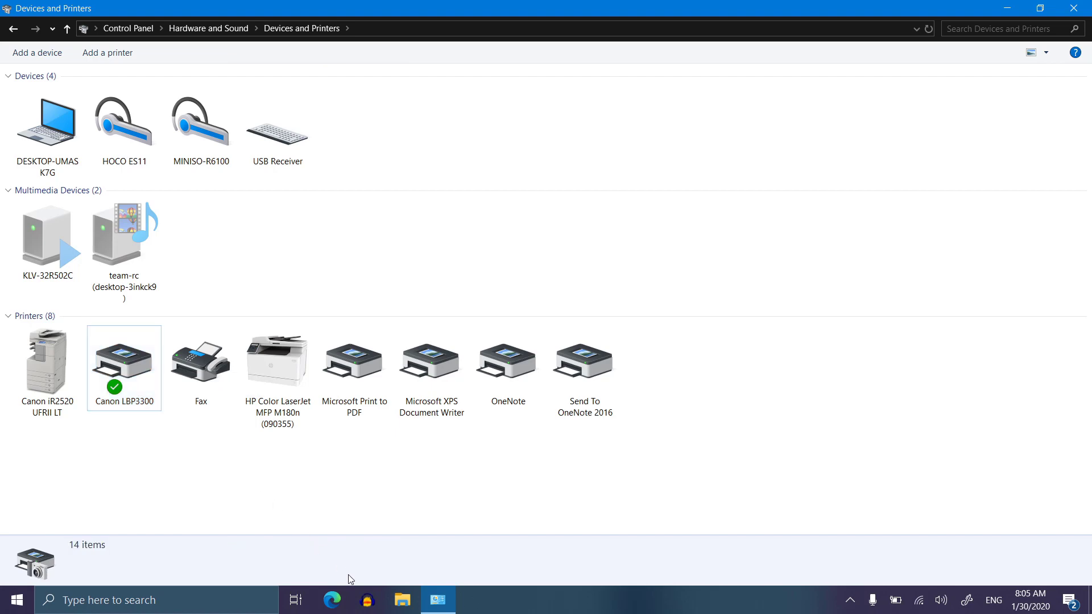
Search Windows for "word", launch Word 2016, and create a blank document.
left_click(190, 602)
type("wo")
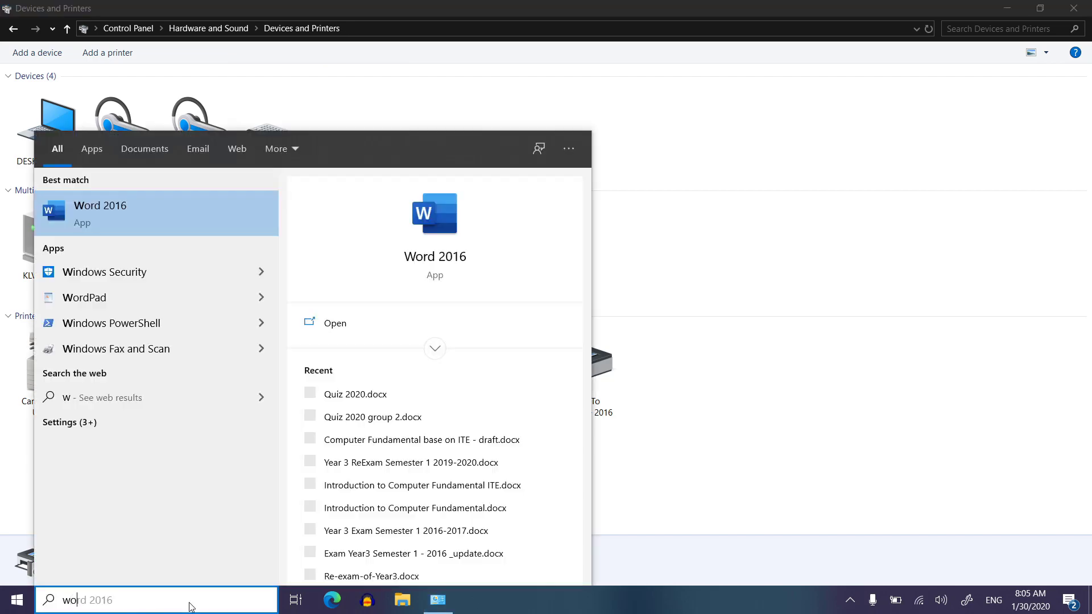
type("rd")
key("Return")
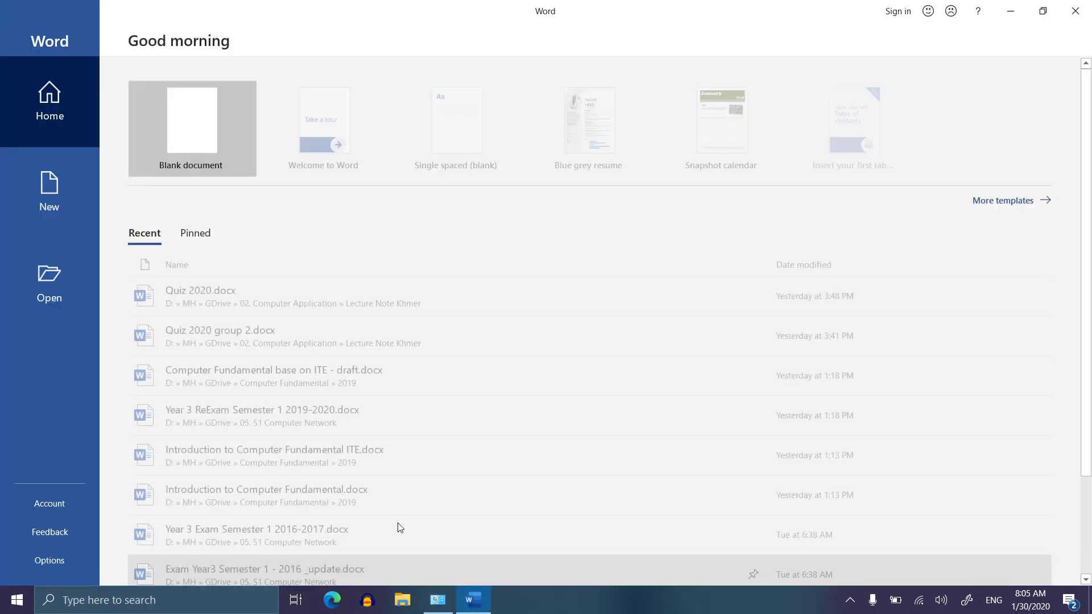
left_click(172, 158)
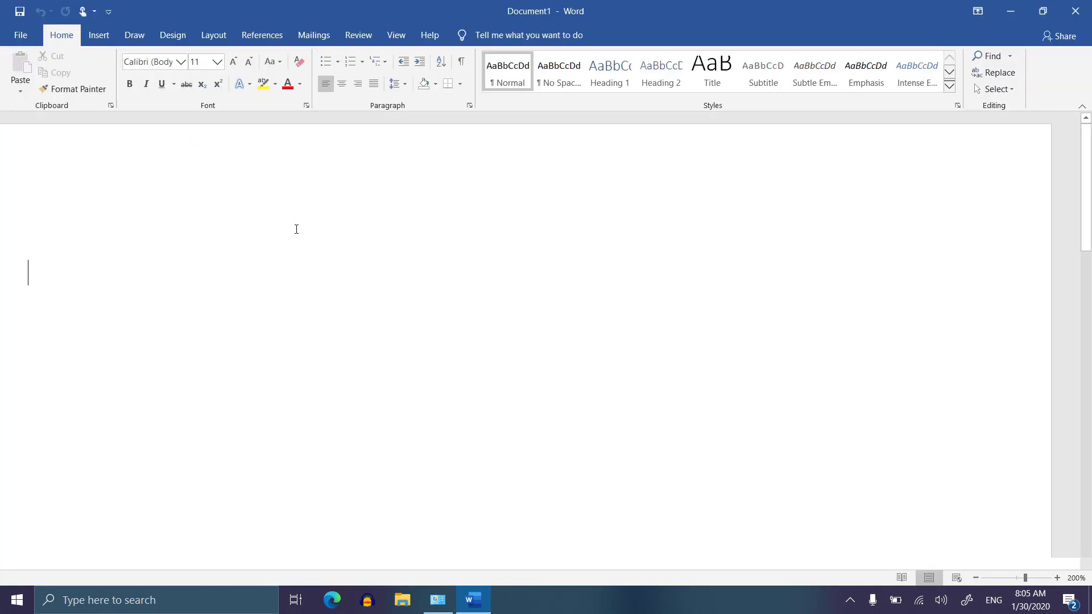
Enter the text "hello" in the blank document and open its print settings.
type("he")
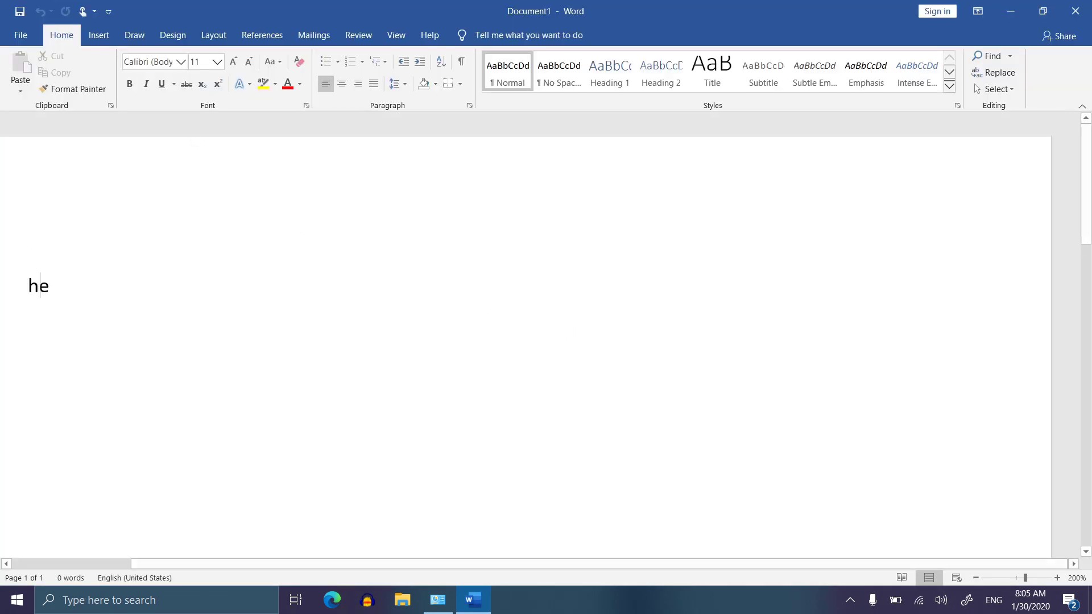
type("llo")
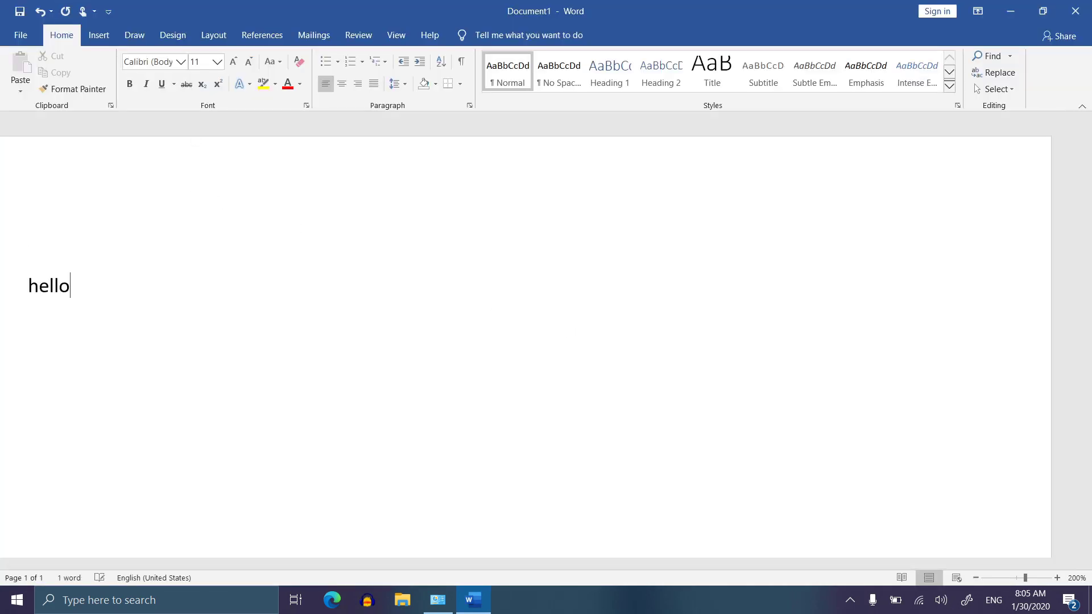
left_click(20, 35)
left_click(55, 281)
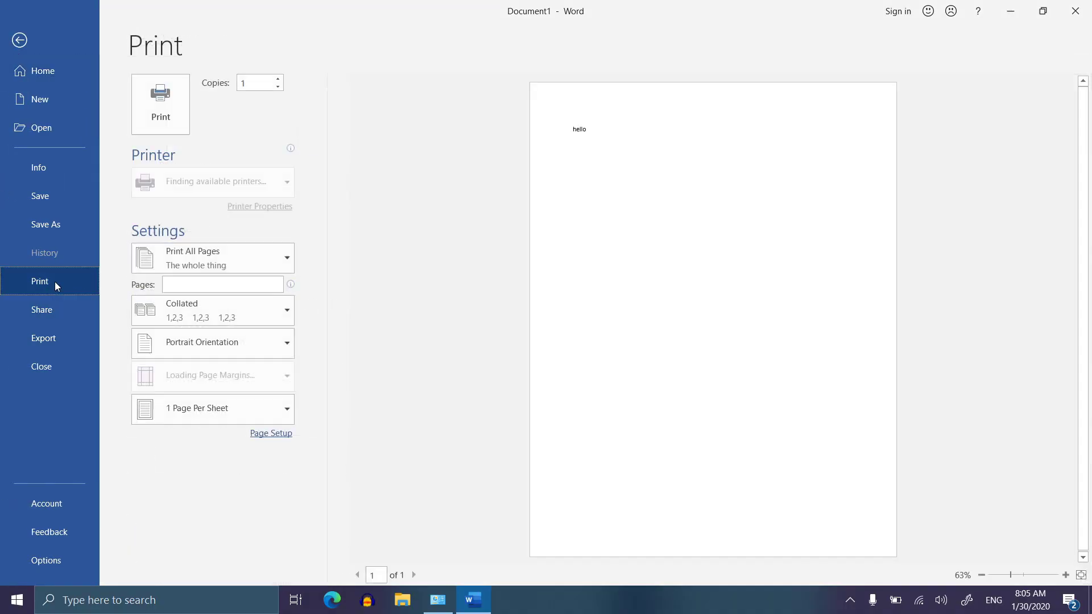